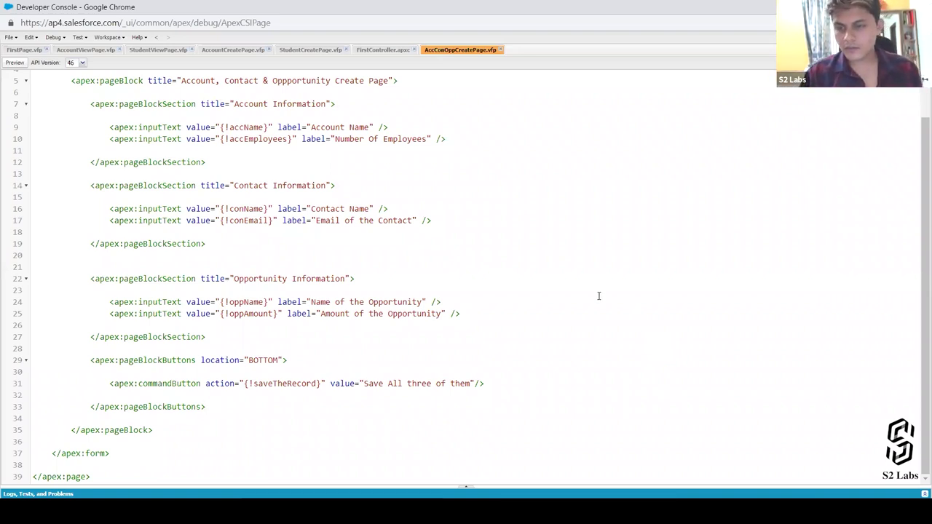
Step: Try replacing the record-id redirect on line 35 with 'apex/AccConOppCreate'
left_click(386, 53)
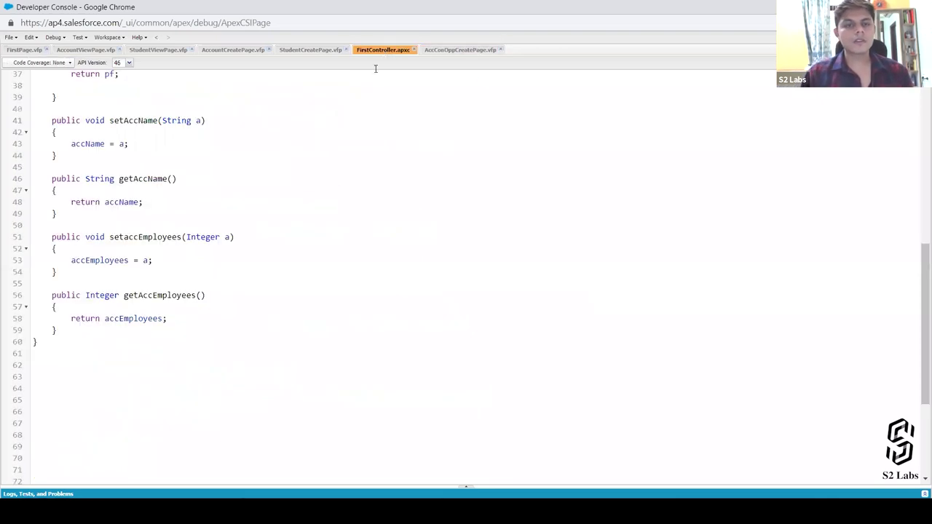
scroll(337, 191, "up", 2)
scroll(338, 192, "up", 2)
left_click(185, 335)
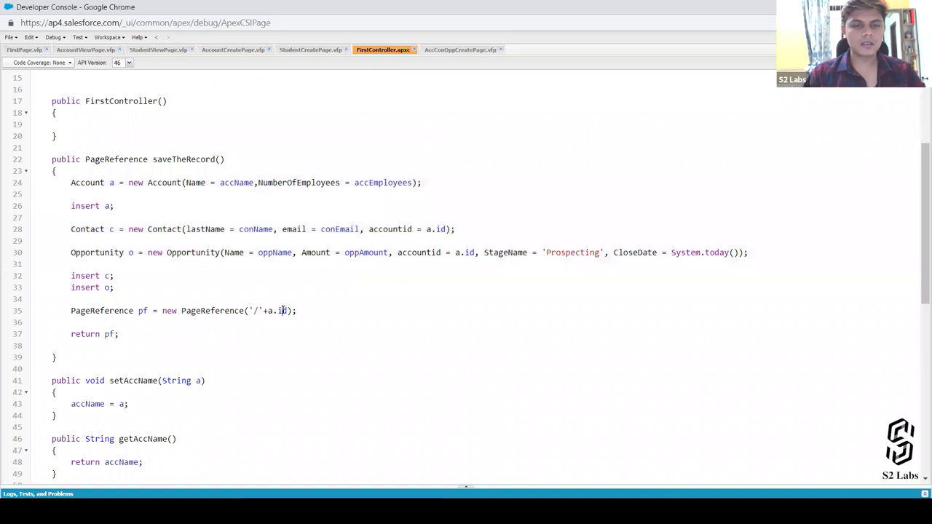
left_click(284, 310)
key("BackSpace")
key("BackSpace")
key("BackSpace")
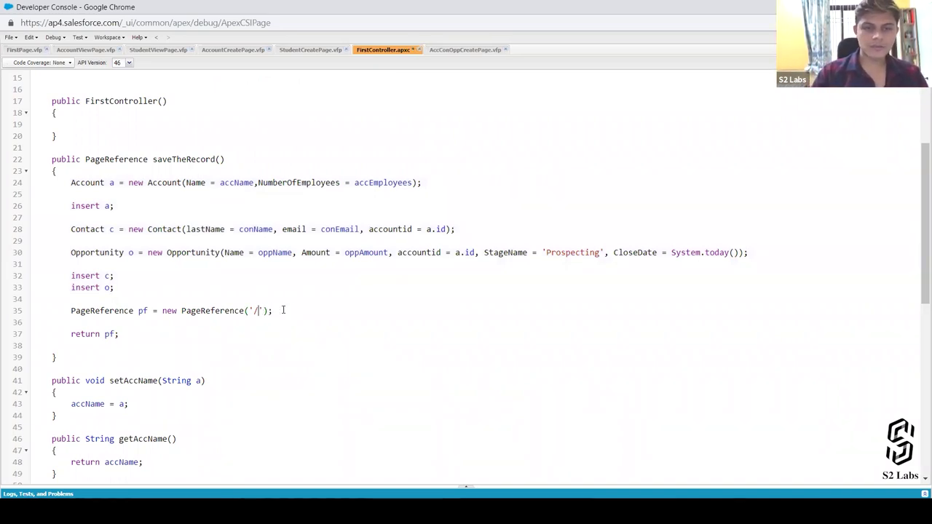
key("BackSpace")
key("Left")
type("apex/")
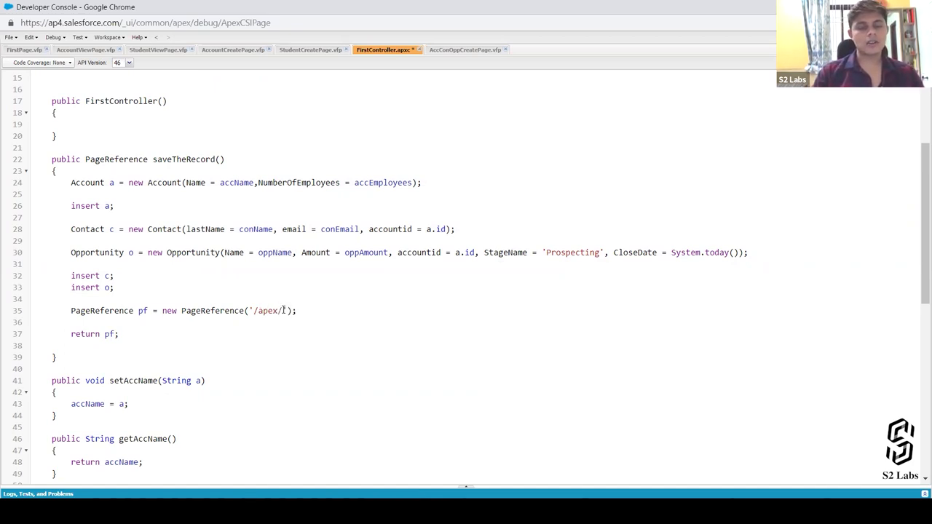
type("AccCon")
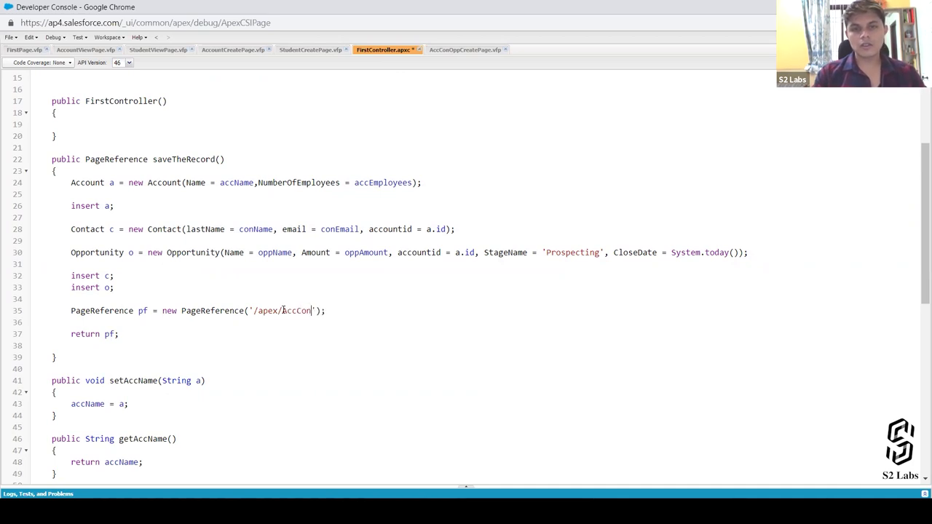
type("OppCreate")
Step: Restore the redirect to '/'+a.id, save the controller, and switch to the browser
left_click(417, 316)
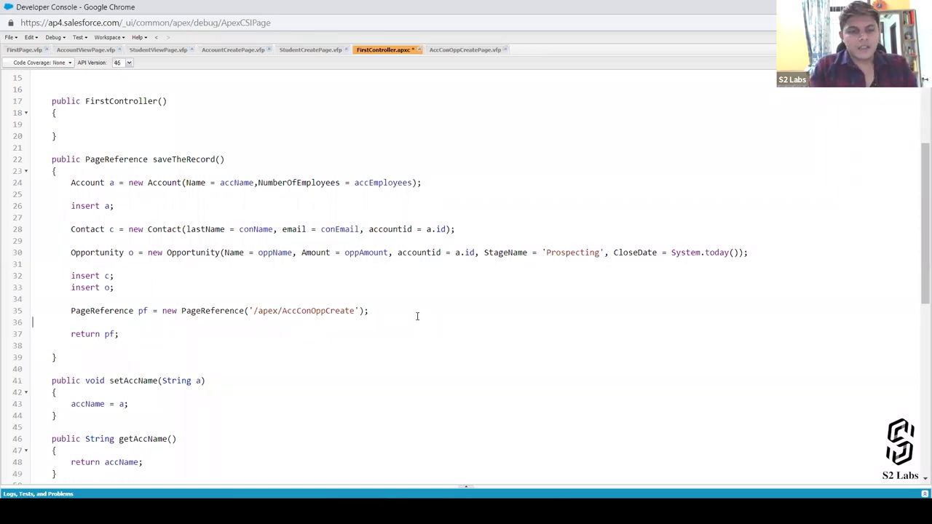
key("BackSpace")
key("BackSpace")
key("BackSpace")
key("BackSpace")
key("BackSpace")
key("BackSpace")
key("BackSpace")
key("BackSpace")
key("BackSpace")
type("'+a.id")
key("ctrl+s")
left_click(461, 49)
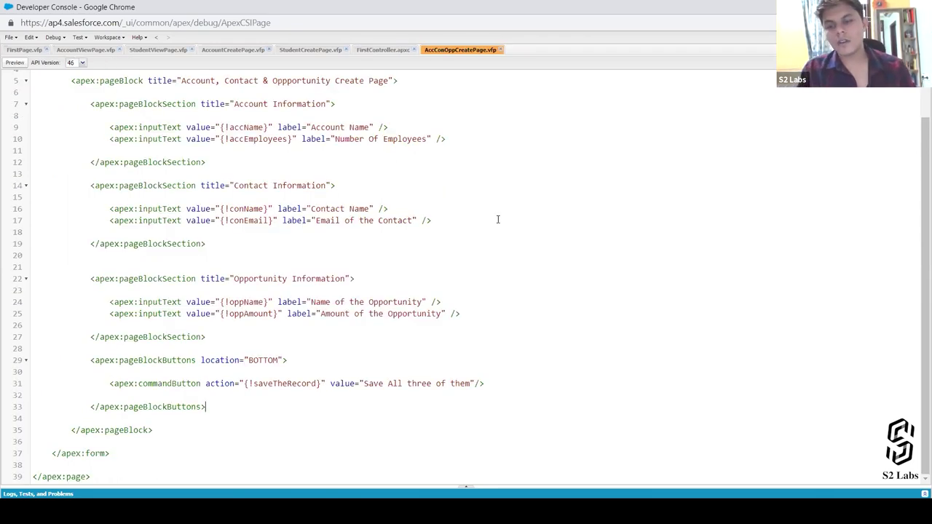
key("alt+Tab")
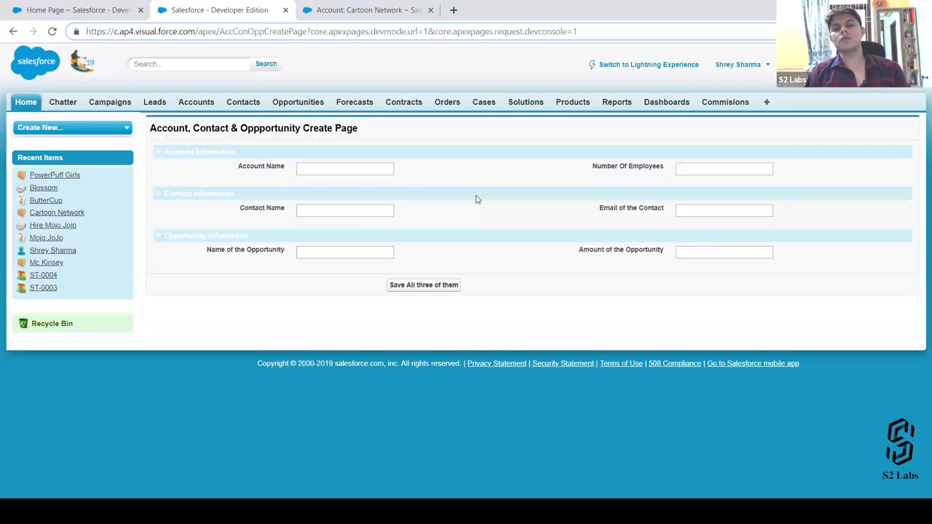
Step: Reload the create page and enter 500 employees and contact name 'dfd', leaving Account Name blank
left_click(52, 31)
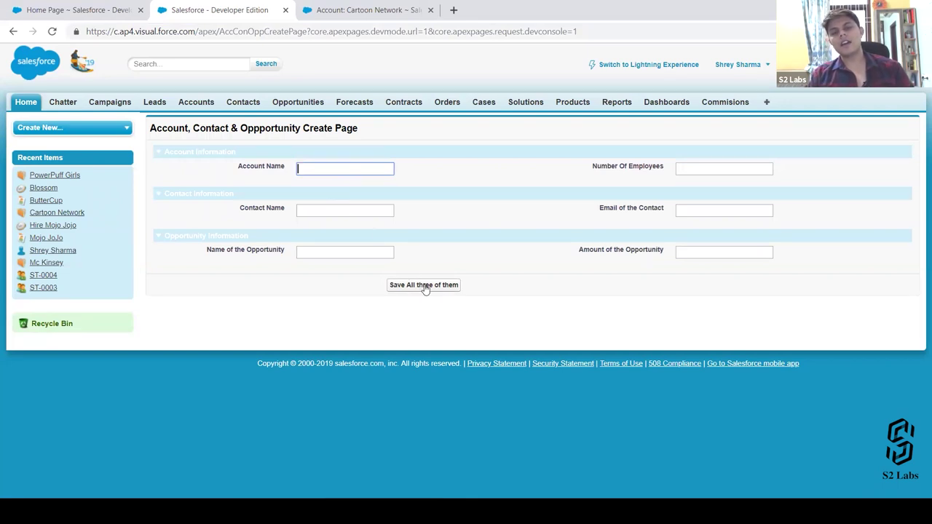
left_click(705, 165)
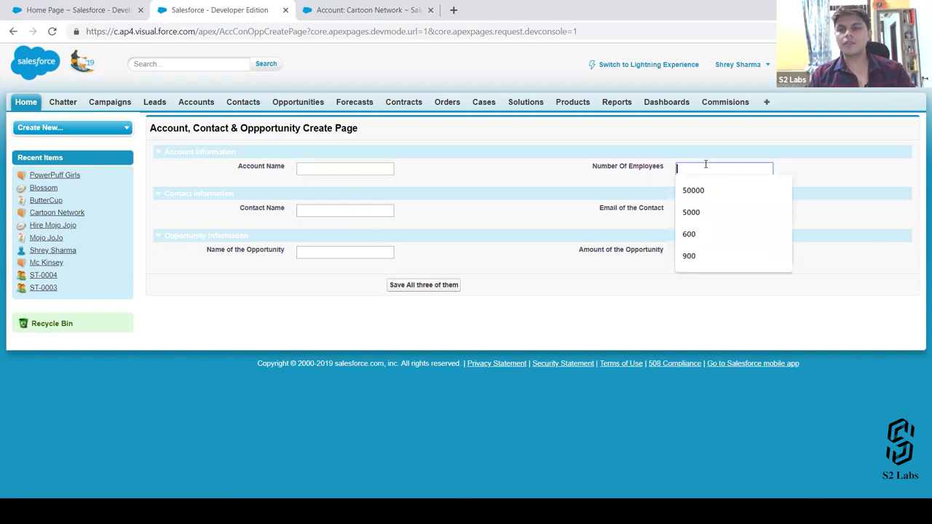
type("500")
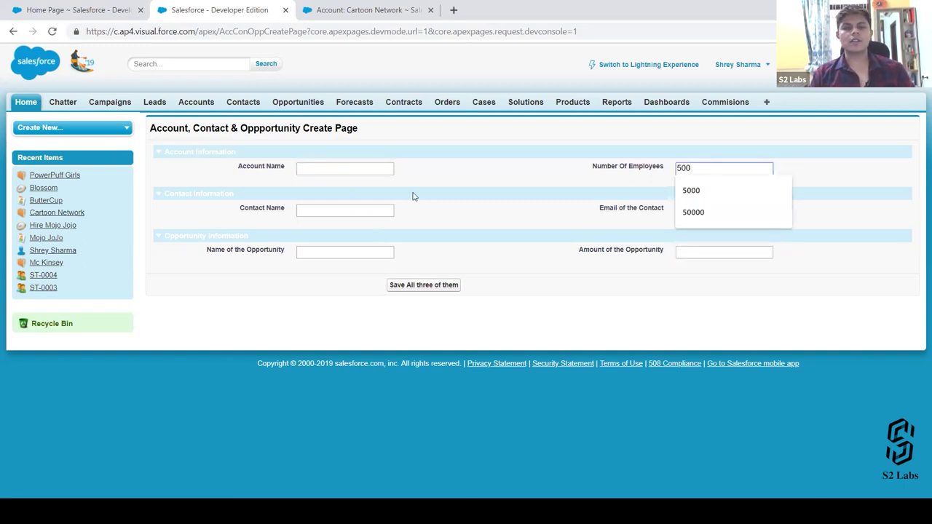
left_click(350, 216)
type("dfd")
key("Tab")
type("as")
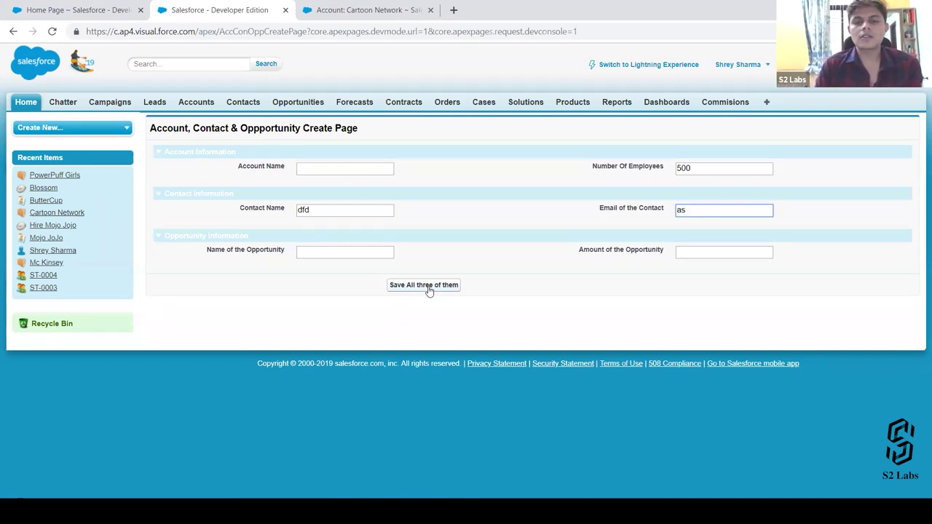
Step: Submit the form without an account name, then go back from the required-field error
left_click(429, 290)
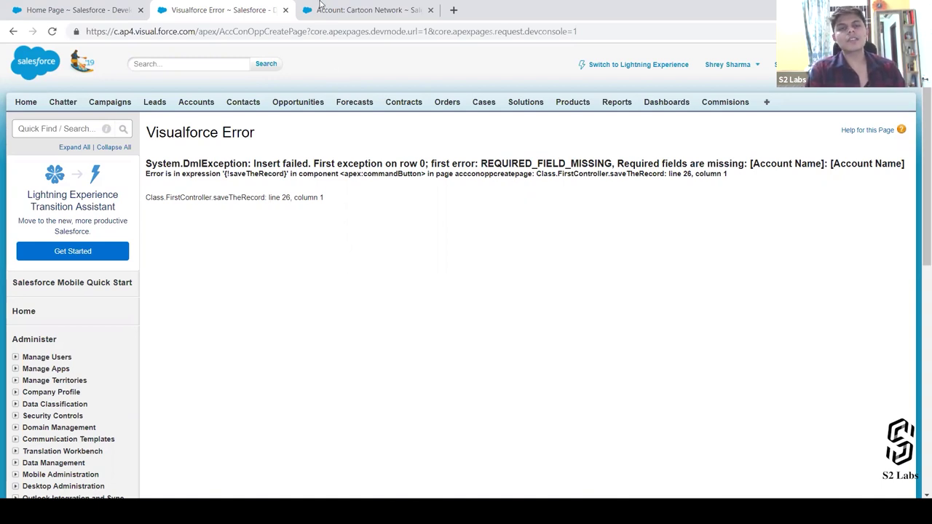
left_click(13, 33)
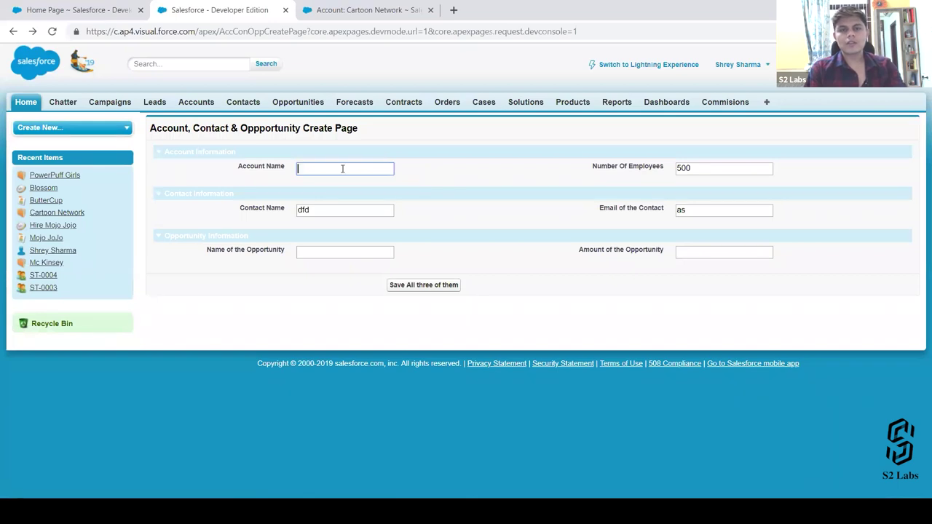
Step: Add required="true" to the Account Name input on line 9 and copy the attribute
key("alt+Tab")
scroll(371, 182, "up", 2)
left_click(378, 170)
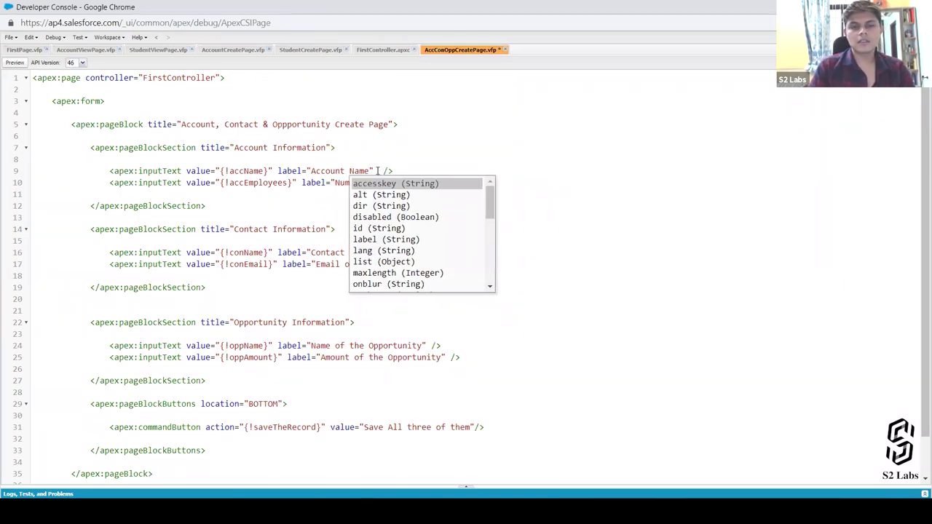
type("re")
key("Down")
key("Return")
key("Return")
left_click(376, 170, "shift")
key("shift+Left")
key("shift+Left")
key("ctrl+c")
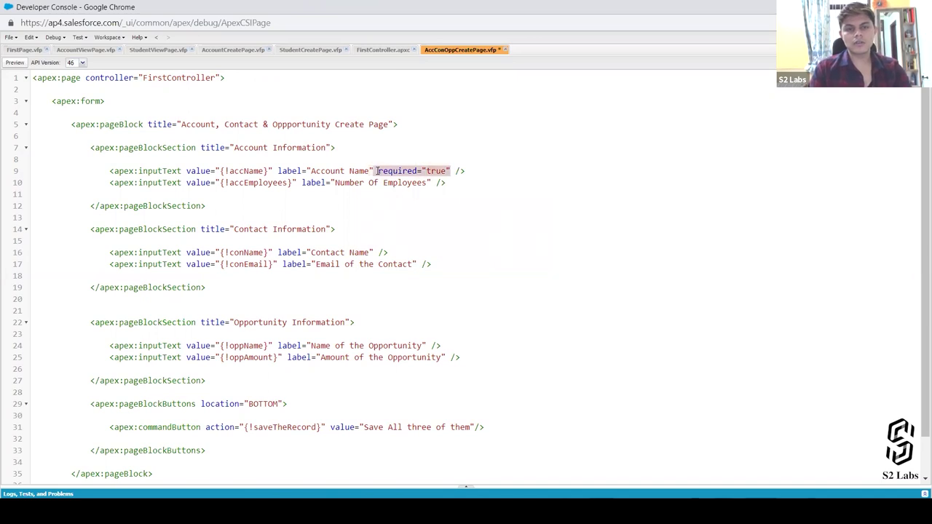
Step: Paste the required attribute onto the Contact Name and Opportunity Name inputs and save the page
key("Down")
key("Down")
key("Down")
key("Down")
key("Down")
key("Down")
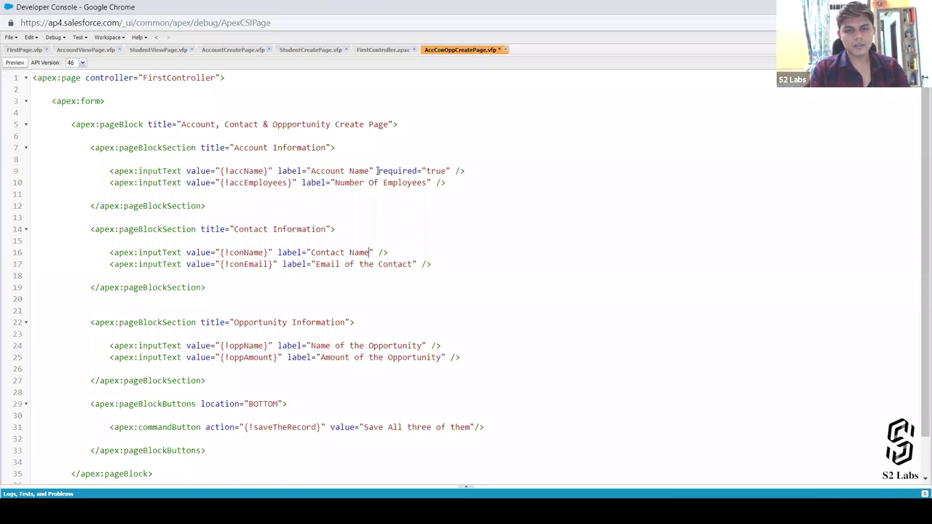
key("Right")
key("Right")
key("space")
key("ctrl+v")
key("Down")
key("Down")
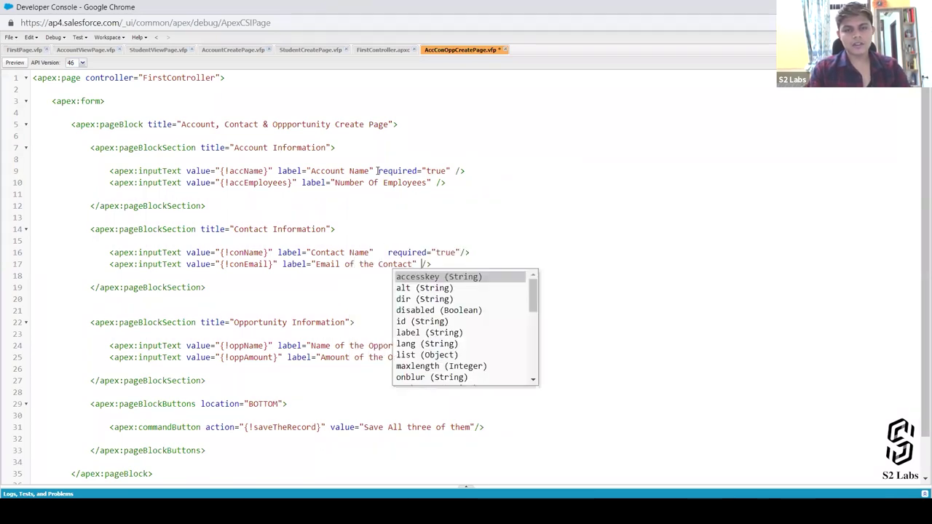
key("Tab")
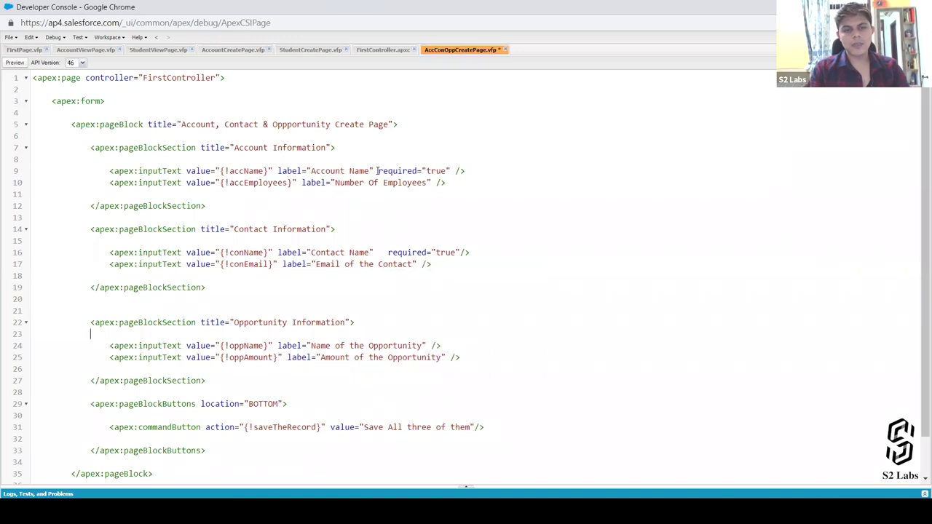
key("Down")
key("Right")
key("Right")
key("Right")
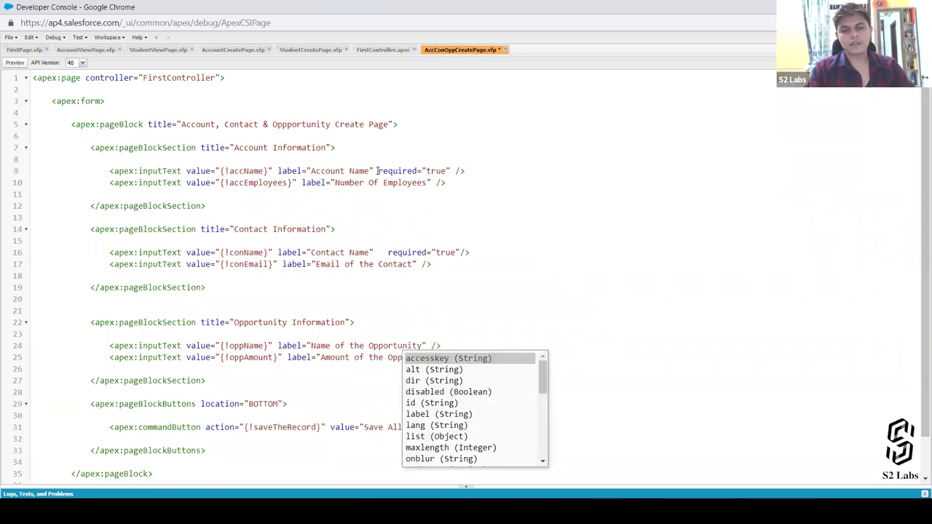
key("ctrl+v")
key("ctrl+s")
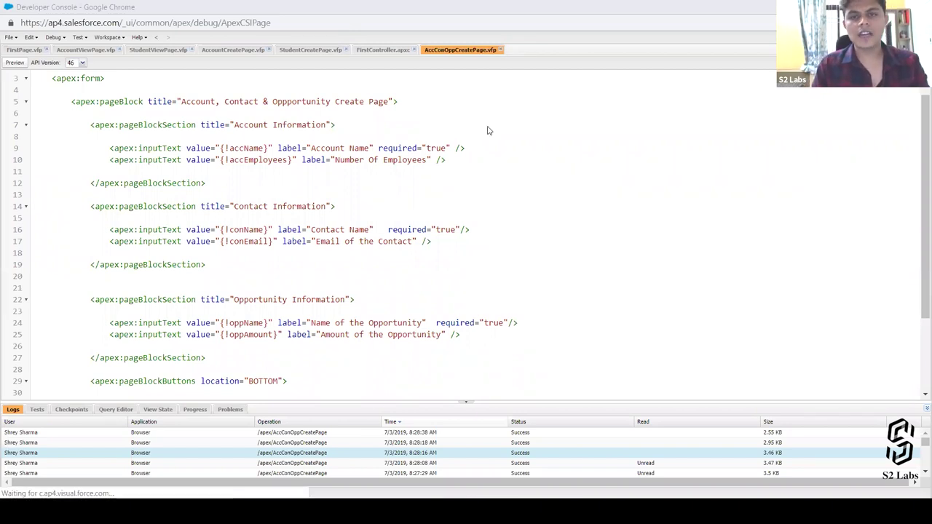
Step: Reload the create page in the browser without the extra developer URL parameters
key("alt+Tab")
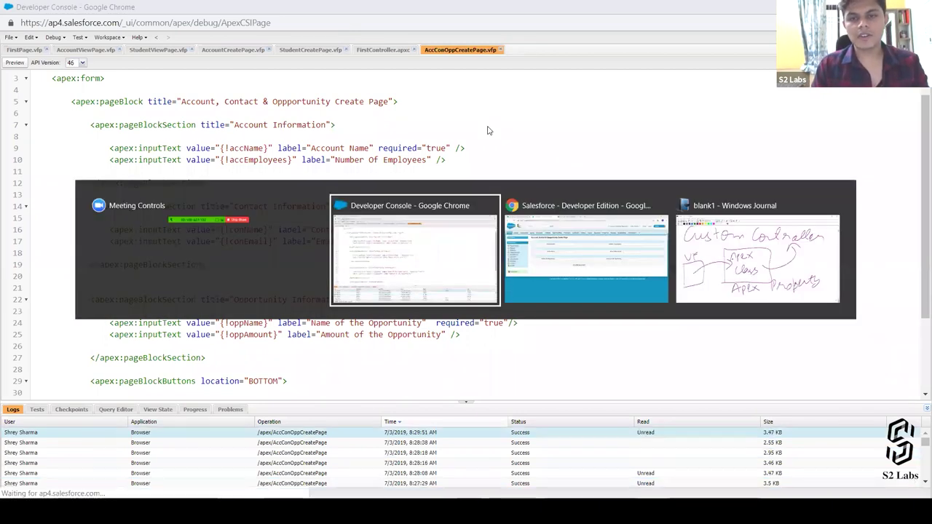
key("alt+Tab")
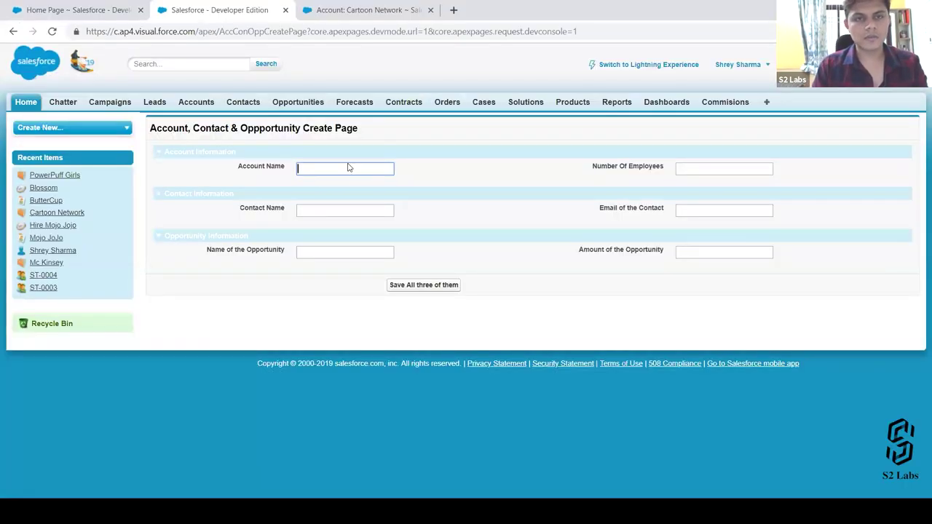
left_click(592, 23)
key("ctrl+shift+Right")
key("ctrl+shift+Right")
key("ctrl+shift+Right")
key("ctrl+shift+Right")
key("ctrl+shift+Right")
key("ctrl+shift+Right")
key("ctrl+shift+Right")
key("BackSpace")
key("BackSpace")
key("BackSpace")
key("BackSpace")
key("Return")
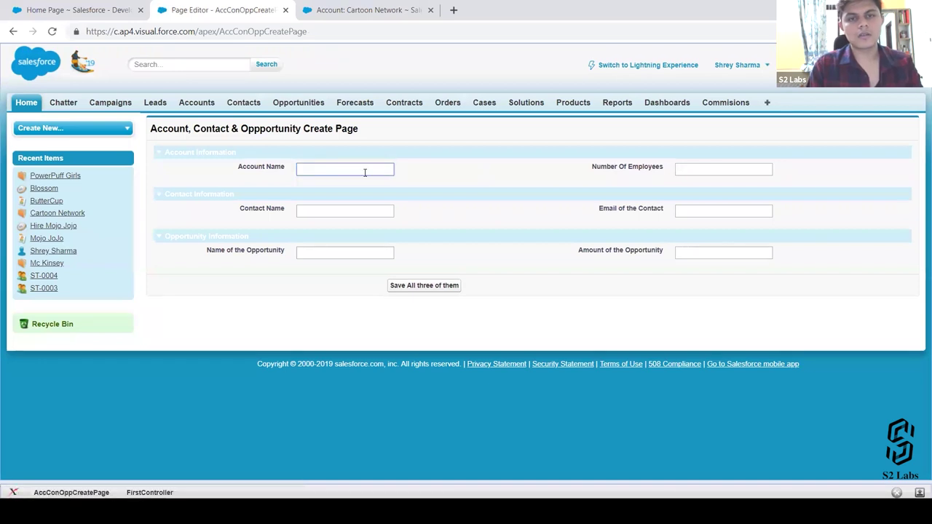
Step: Enter 'Dexter's Laboratory' as the account name
left_click(365, 172)
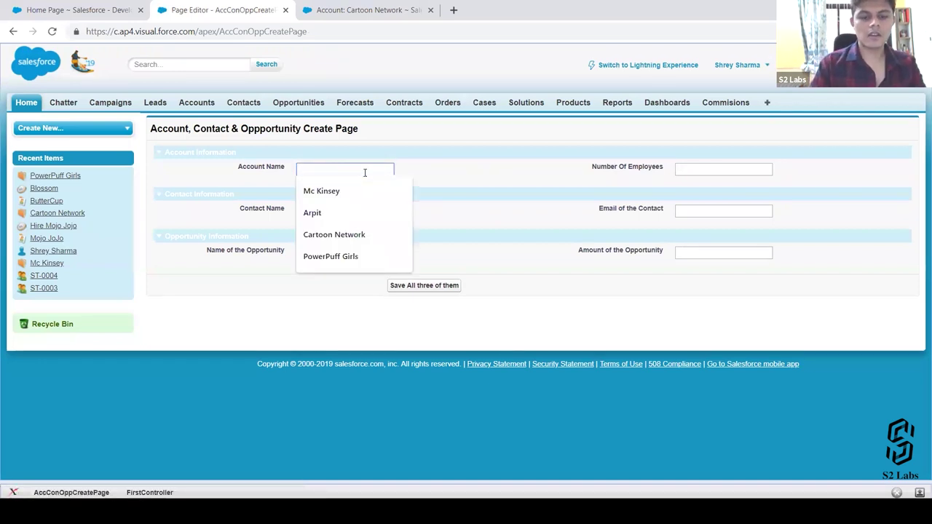
type("Ac")
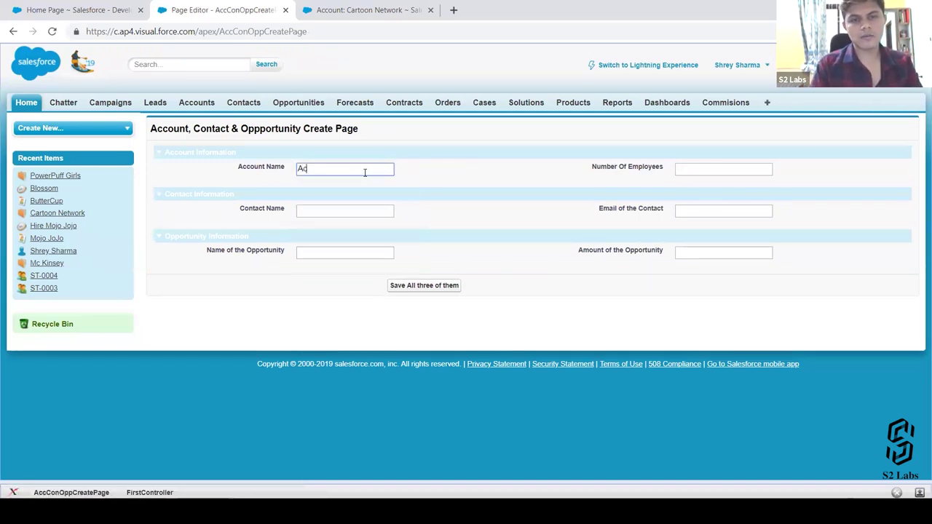
key("BackSpace")
key("BackSpace")
key("BackSpace")
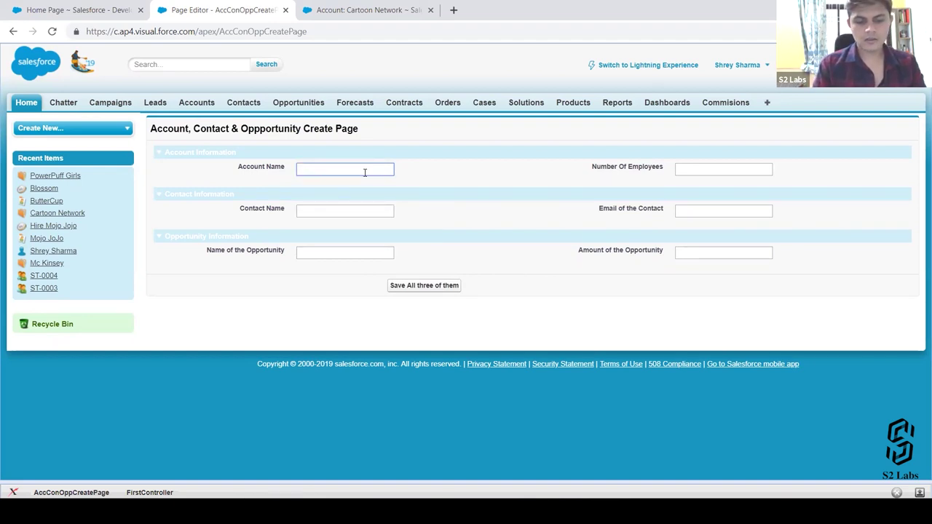
type("Dexter's Laboratory")
key("Tab")
type("2")
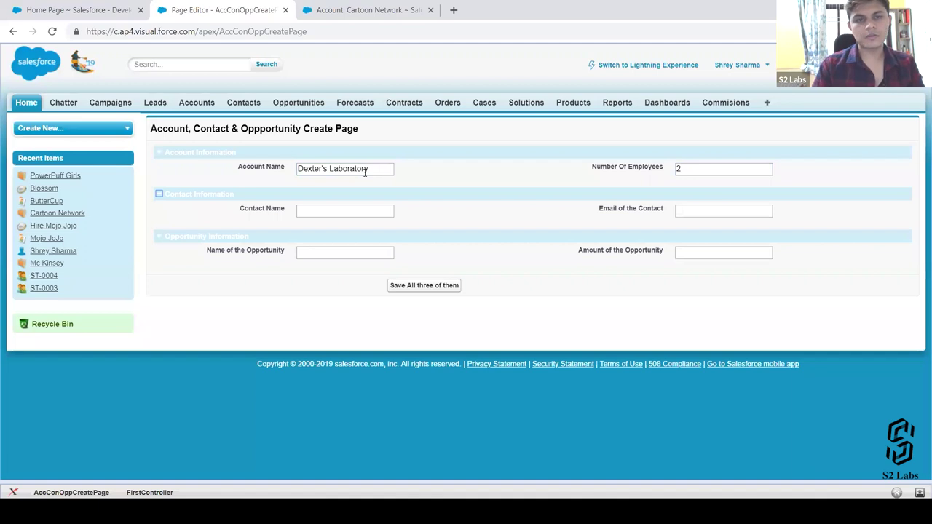
Step: Fill contact Dexter, email dexter, opportunity Sell Chemicals and amount 5000
left_click(357, 209)
type("Dexter")
key("Tab")
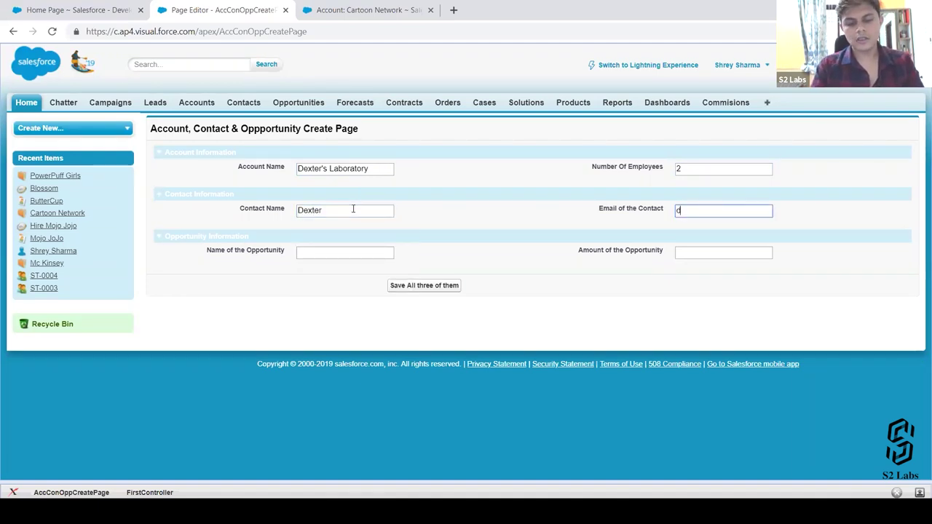
type("exter")
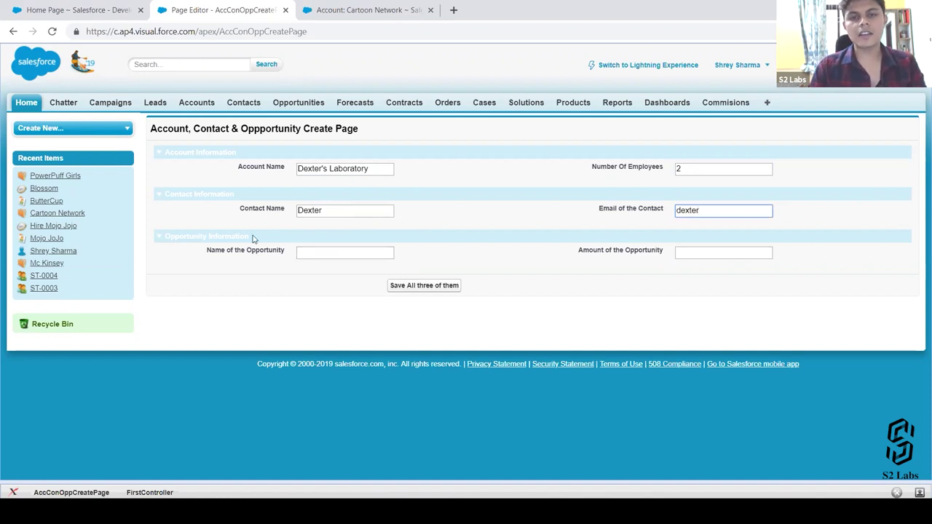
key("Tab")
type("De")
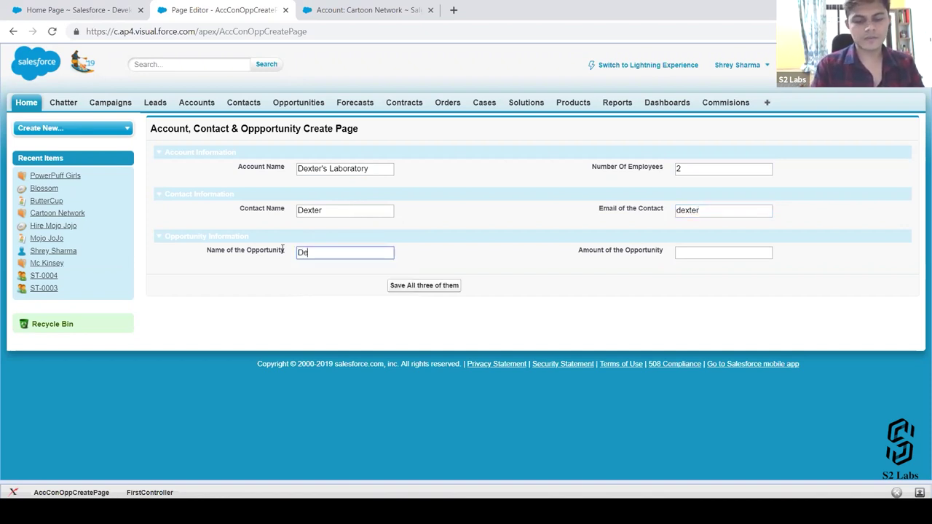
type("ll C")
key("BackSpace")
key("BackSpace")
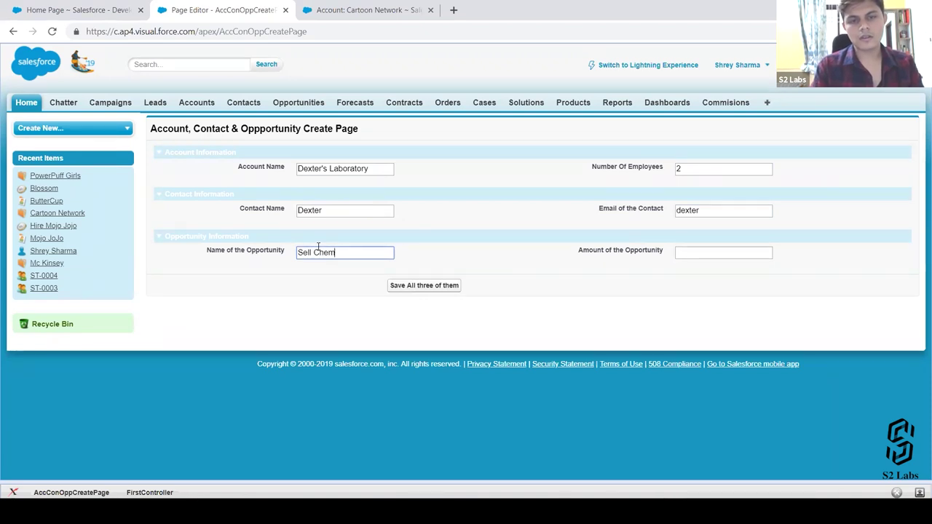
key("Tab")
type("500")
left_click(426, 289)
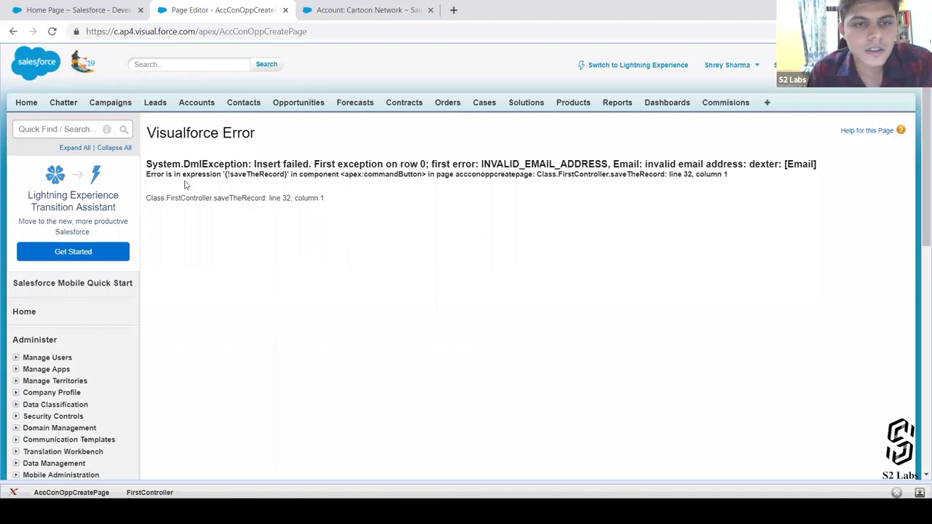
triple_click(579, 167)
left_click(577, 189)
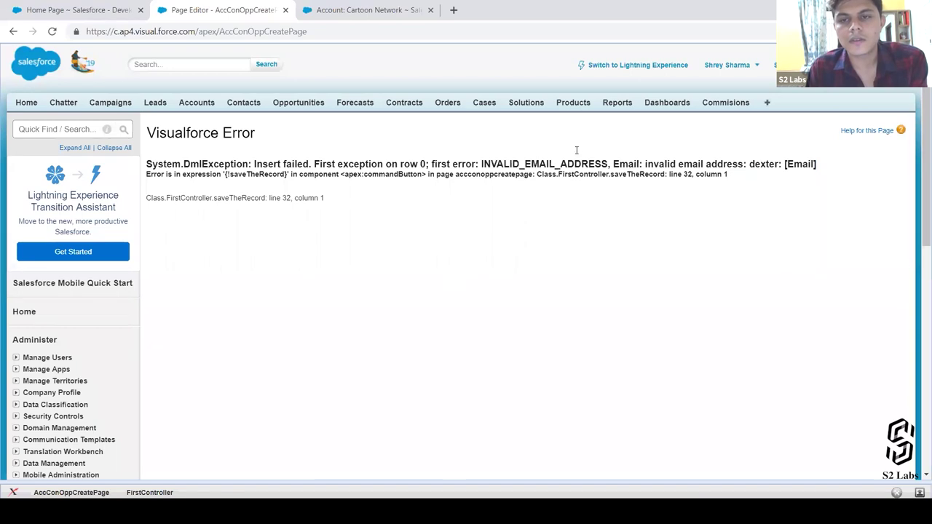
double_click(578, 175)
left_click(469, 212)
left_click(9, 32)
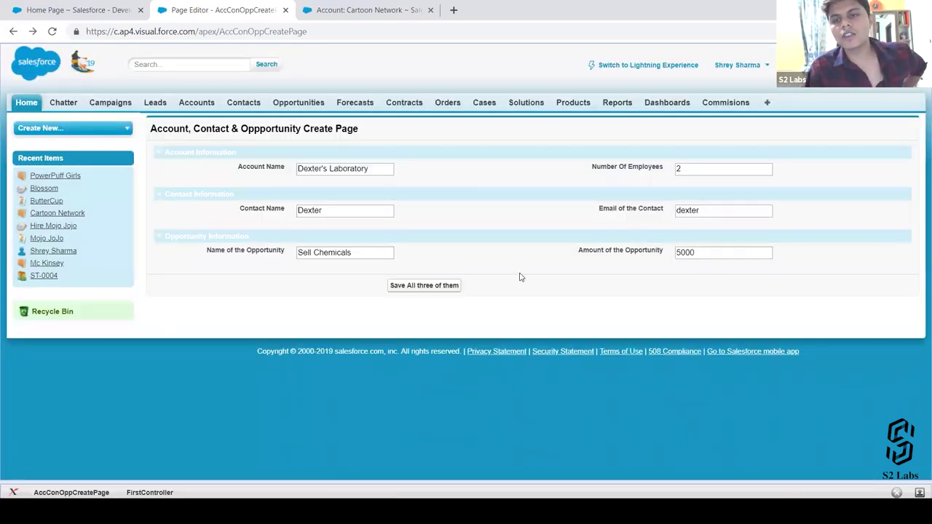
left_click(700, 255)
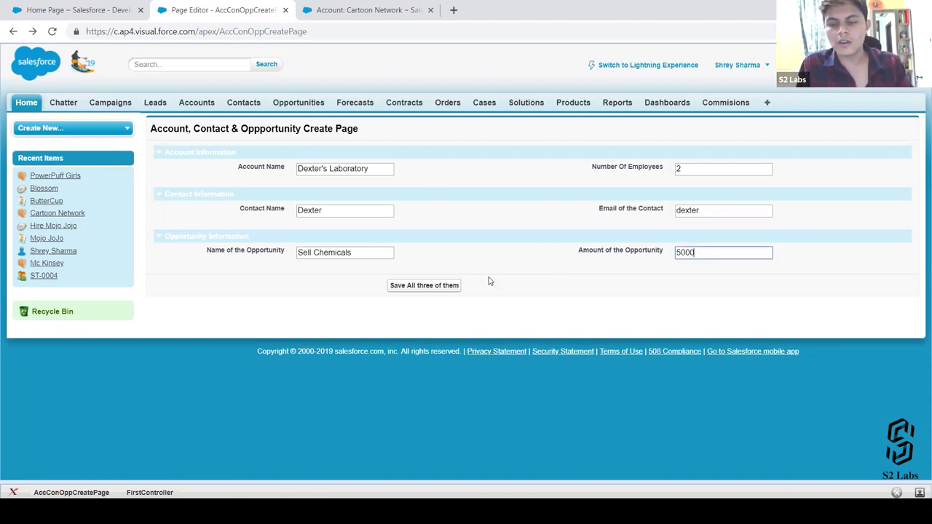
Step: Insert <apex:pageMessages></apex:pageMessages> below <apex:form>, save, and return to the browser
key("alt+Tab")
key("alt+Tab")
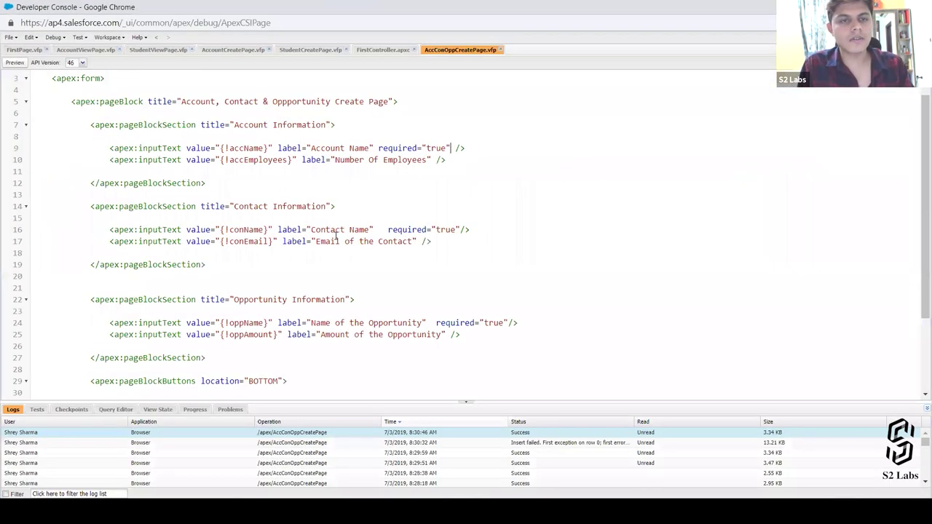
scroll(338, 236, "up", 1)
key("Down")
key("Return")
key("Return")
type("<apex:")
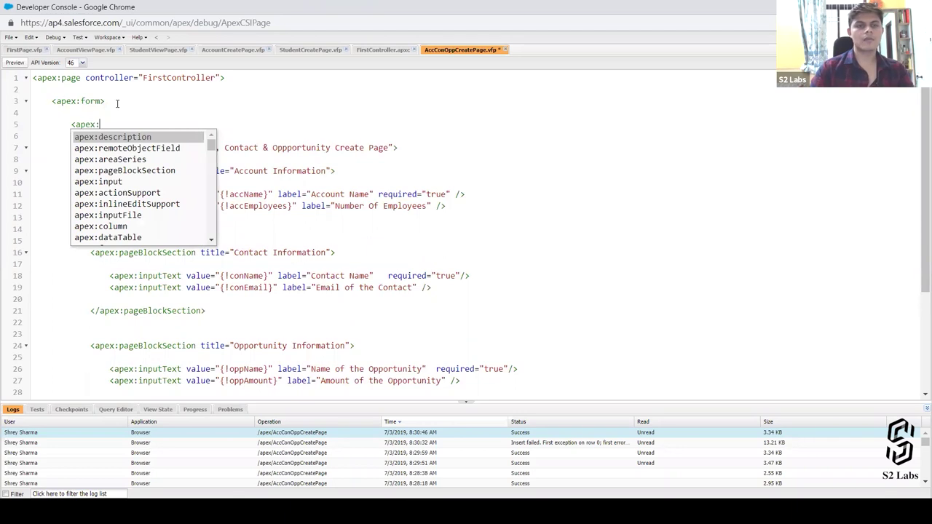
type("pageM")
key("Down")
key("Return")
key("Return")
key("Return")
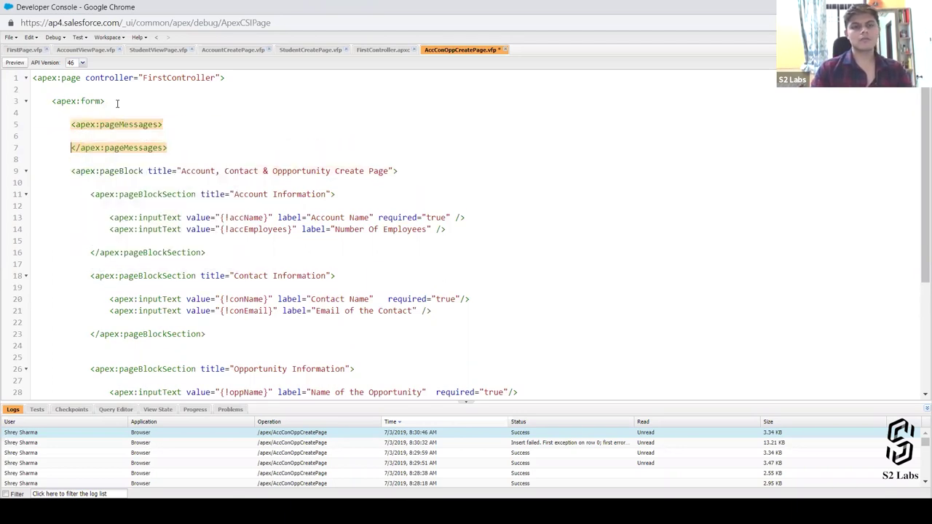
key("ctrl+s")
key("alt+Tab")
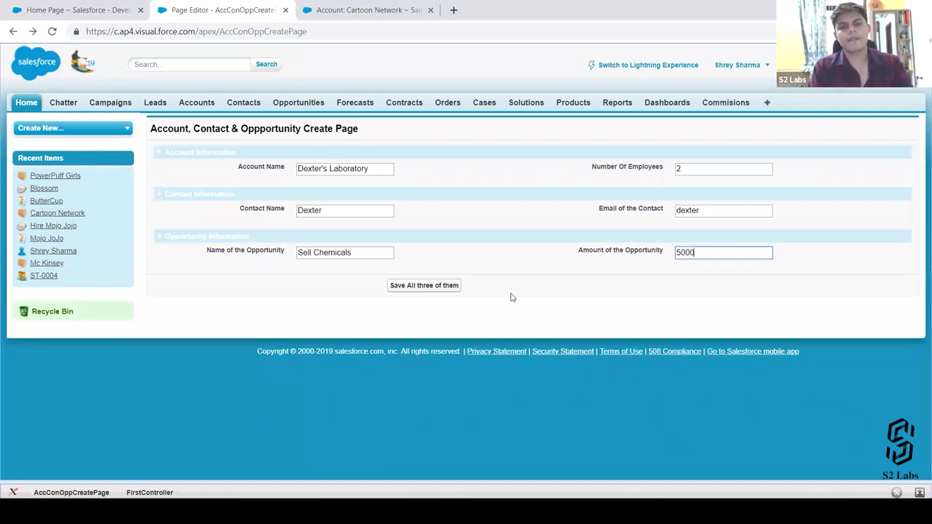
Step: Refill the form with Dexter's Lab, 2 employees, contact Dexter, opportunity Sell Chemicals
key("alt+Tab")
key("alt+Tab")
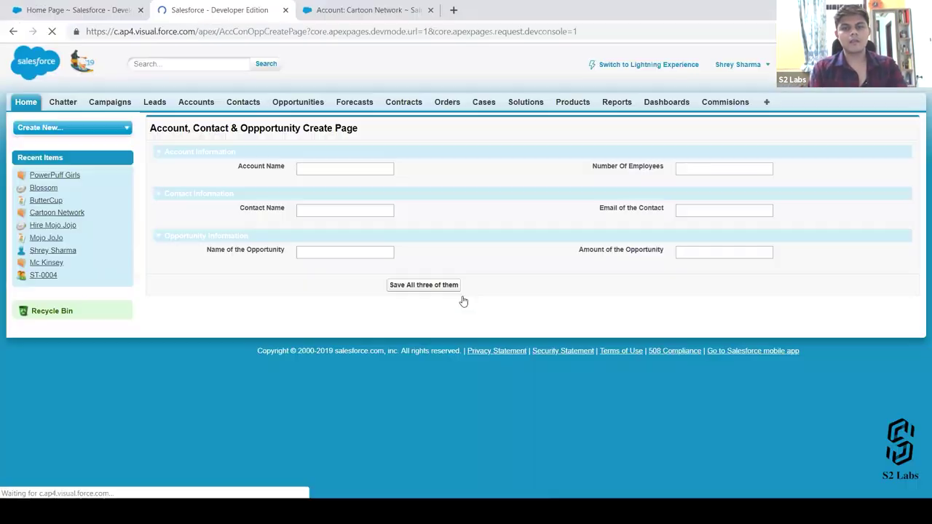
type("Dexter's Lab")
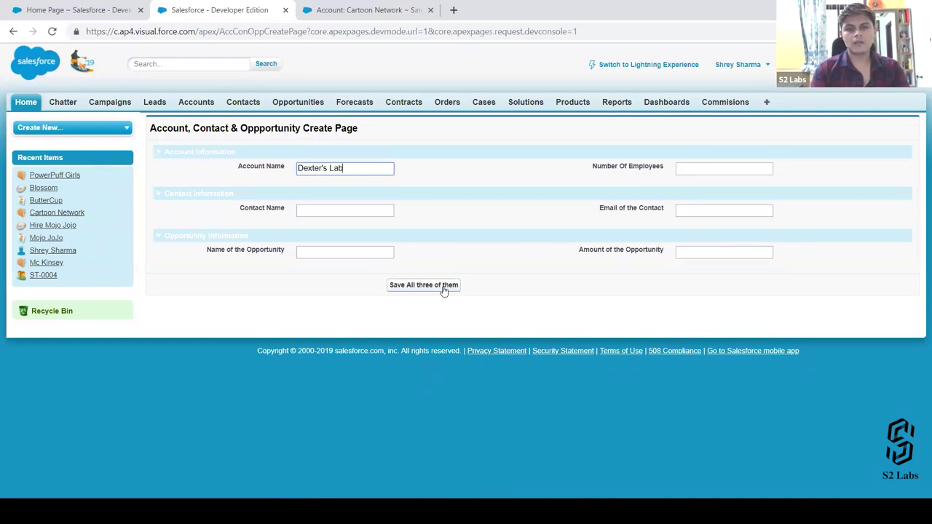
key("Tab")
type("2")
key("Tab")
type("exter")
key("Tab")
type("ad")
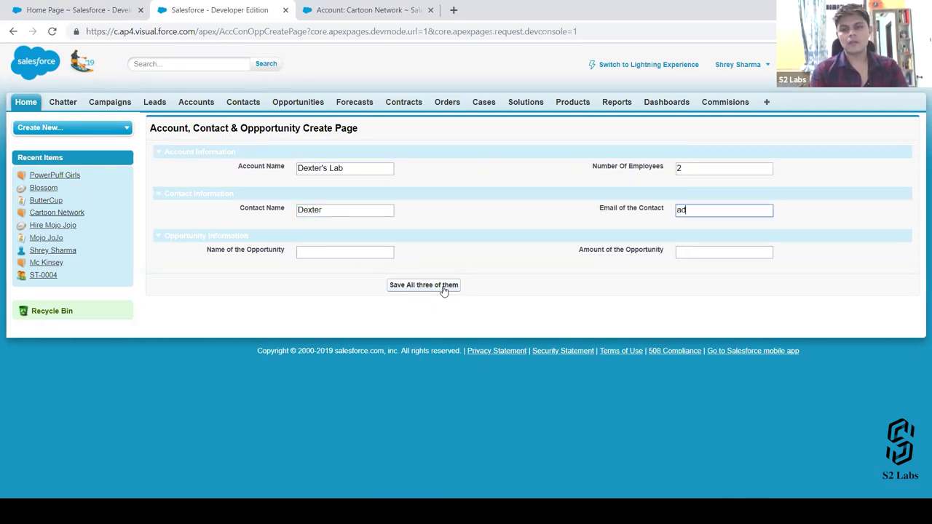
key("Tab")
type("D")
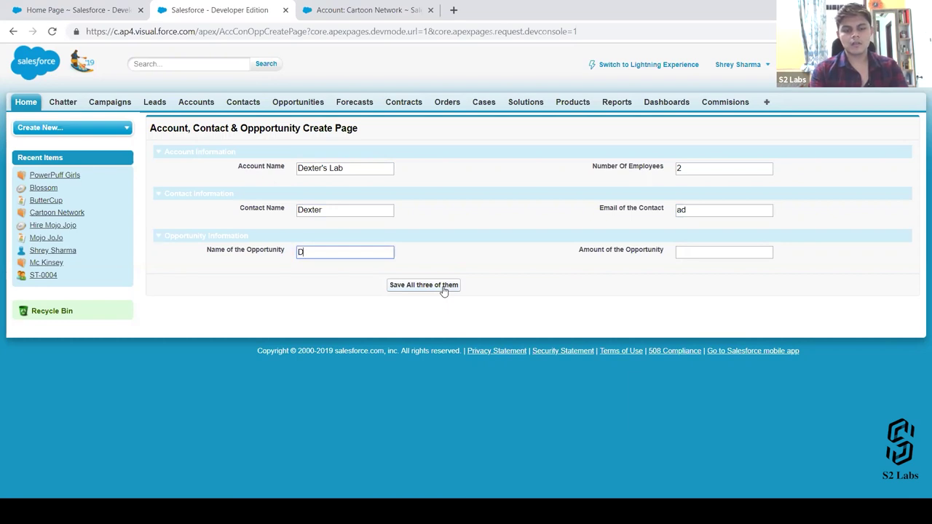
key("BackSpace")
type("Chem")
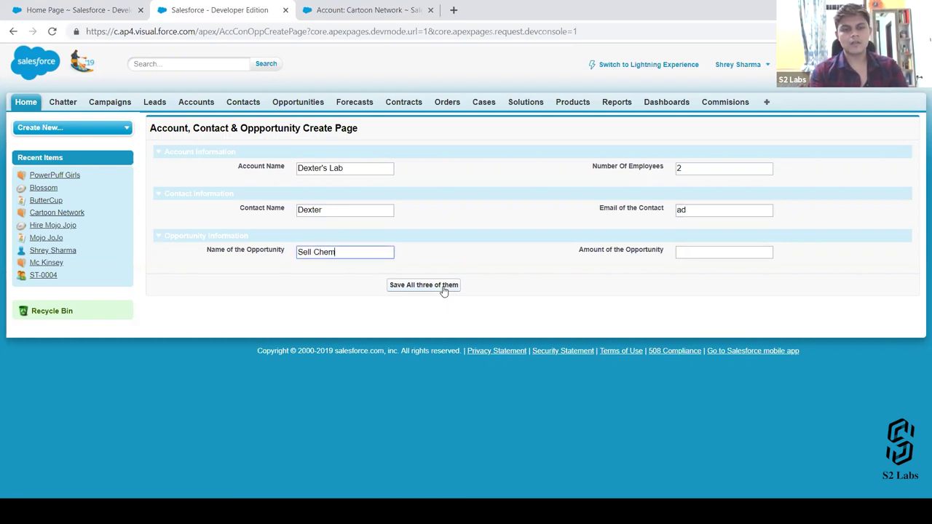
key("BackSpace")
key("BackSpace")
key("BackSpace")
type("cals")
key("Tab")
type("66550")
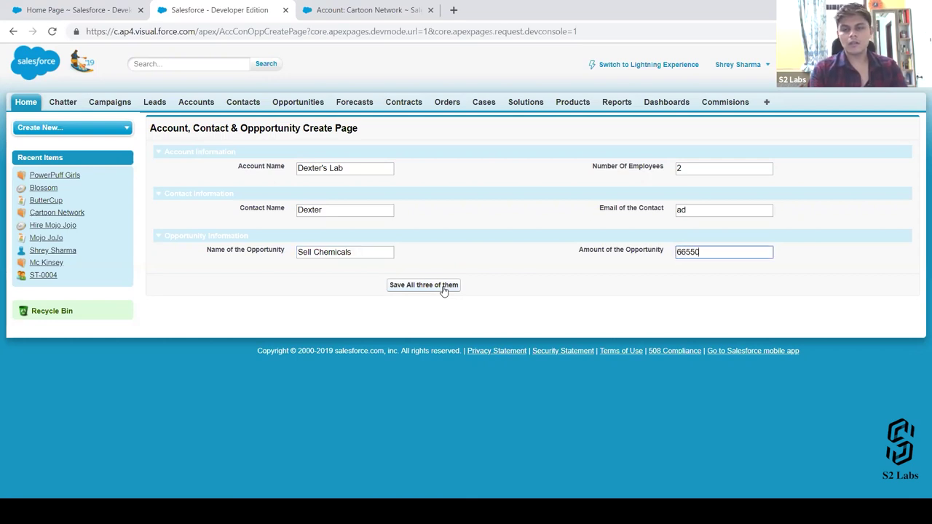
Step: Submit the form, go back after the Visualforce error, and return to Developer Console
left_click(415, 288)
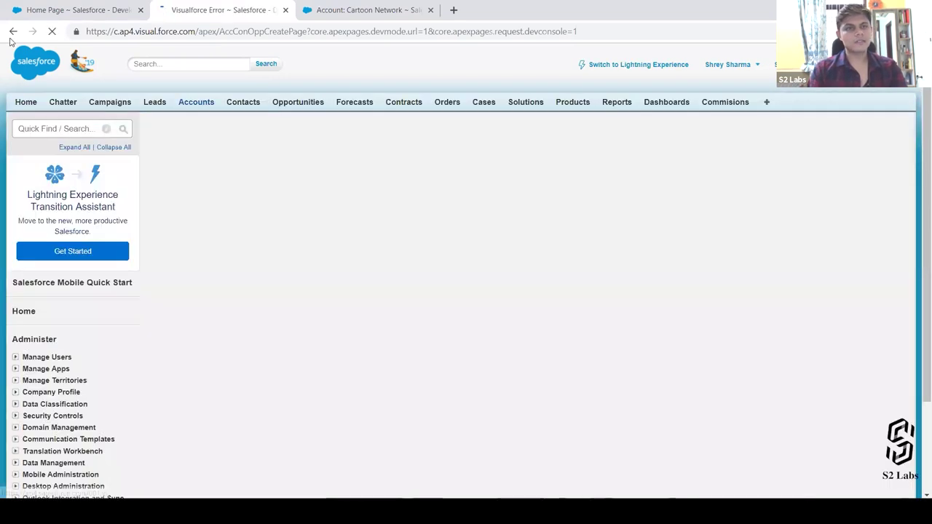
key("alt+Left")
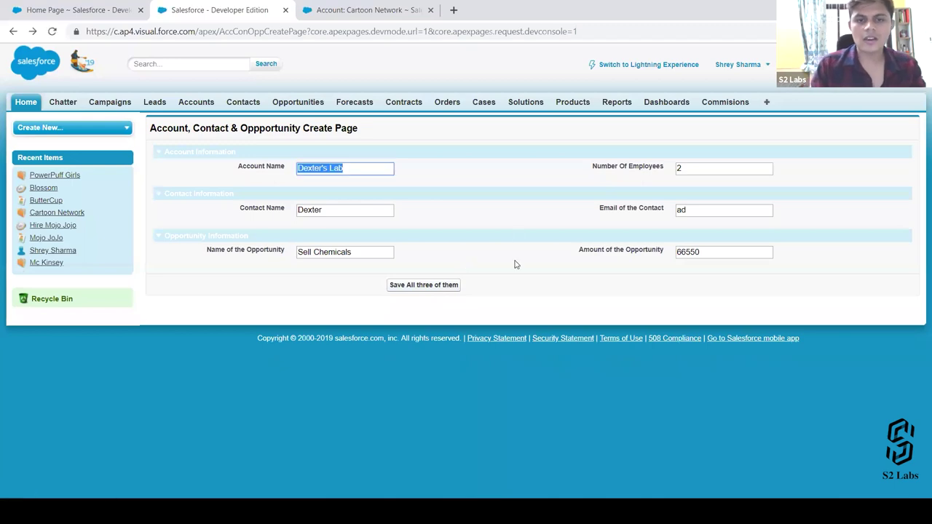
key("alt+Tab")
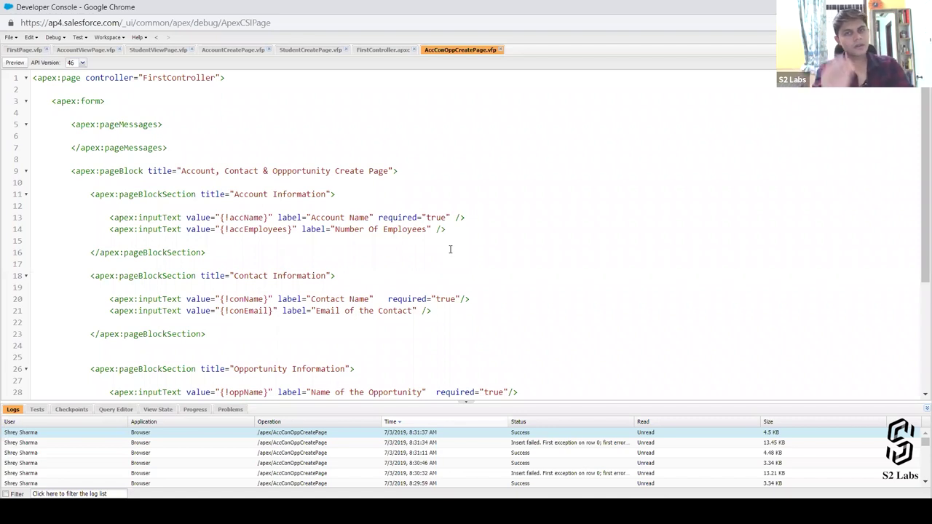
Step: Preview AccountCreatePage in the browser, close the stray privacy tab, and open StudentCreatePage.vfp
scroll(452, 249, "down", 1)
scroll(364, 138, "up", 1)
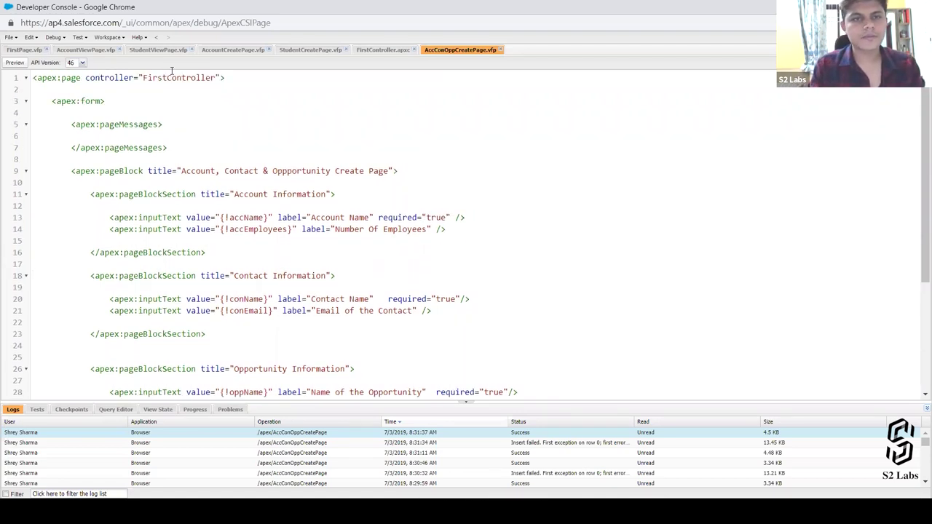
left_click(231, 49)
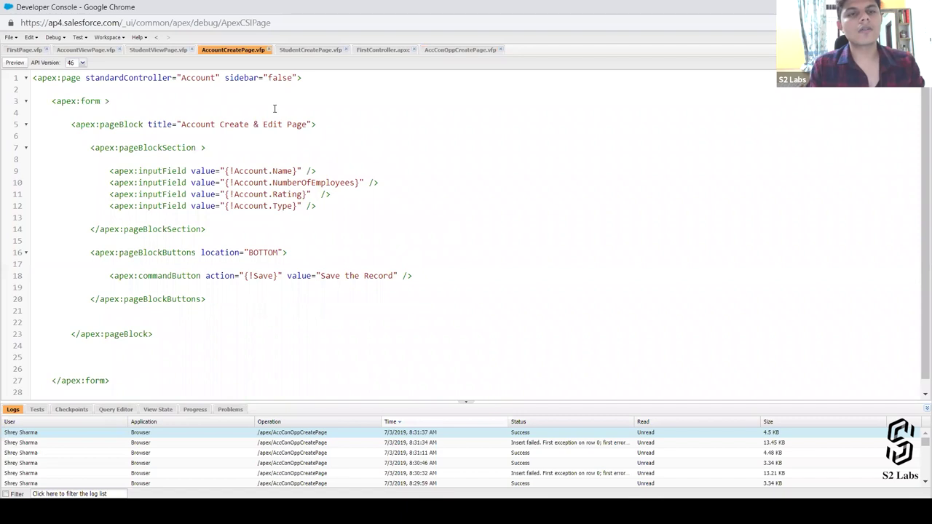
key("alt+Tab")
left_click(14, 63)
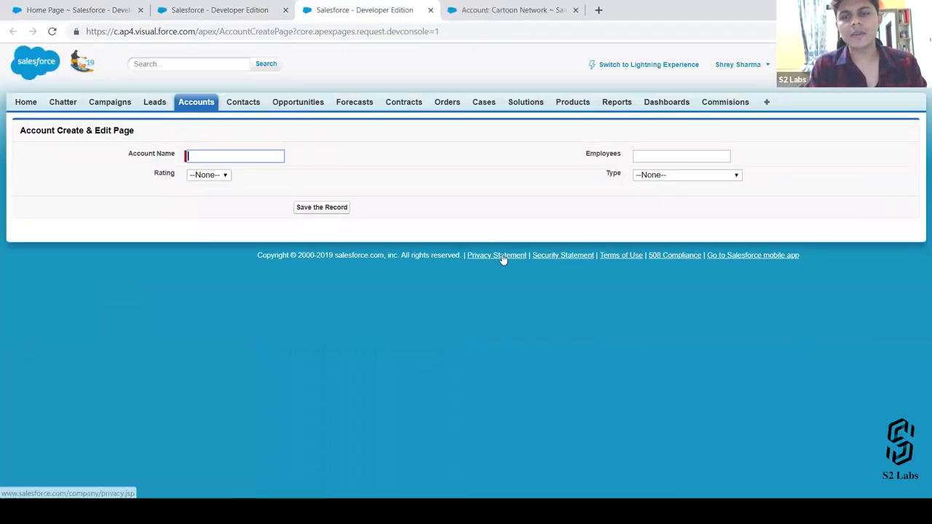
left_click(496, 255)
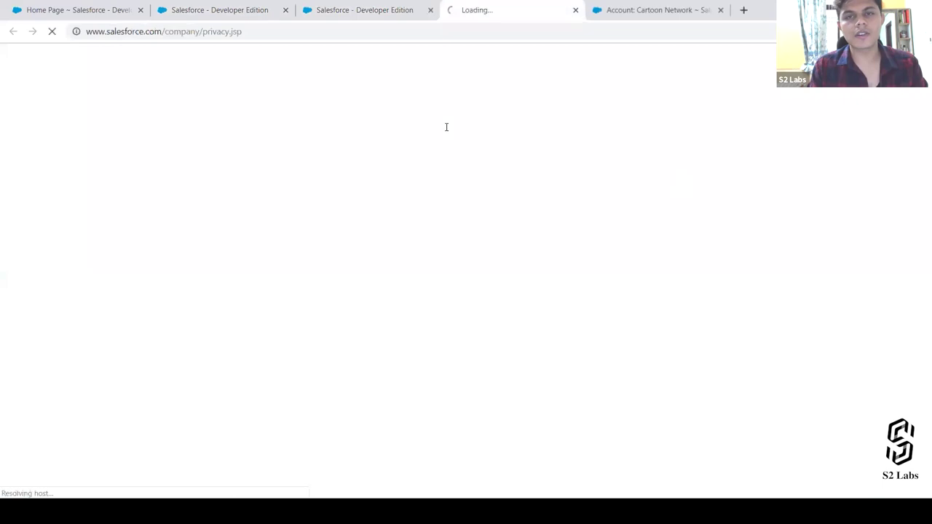
left_click(574, 10)
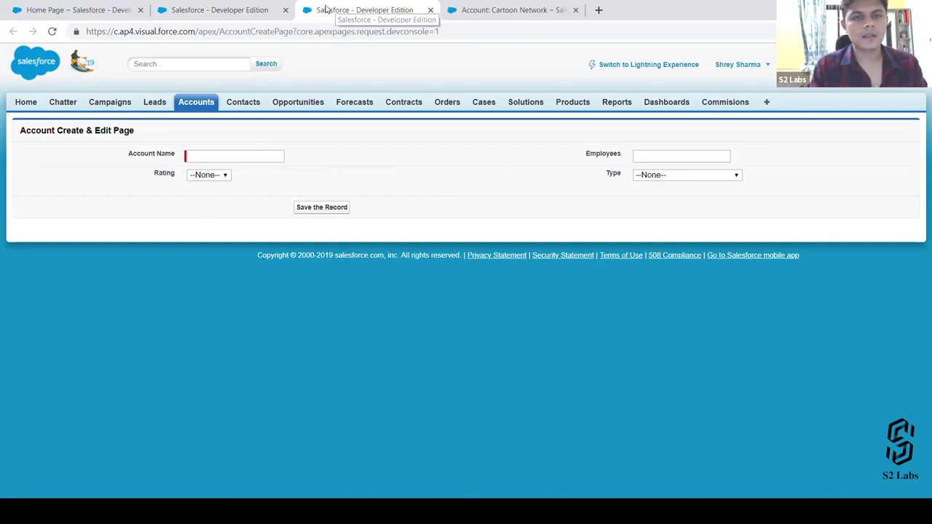
key("alt+Tab")
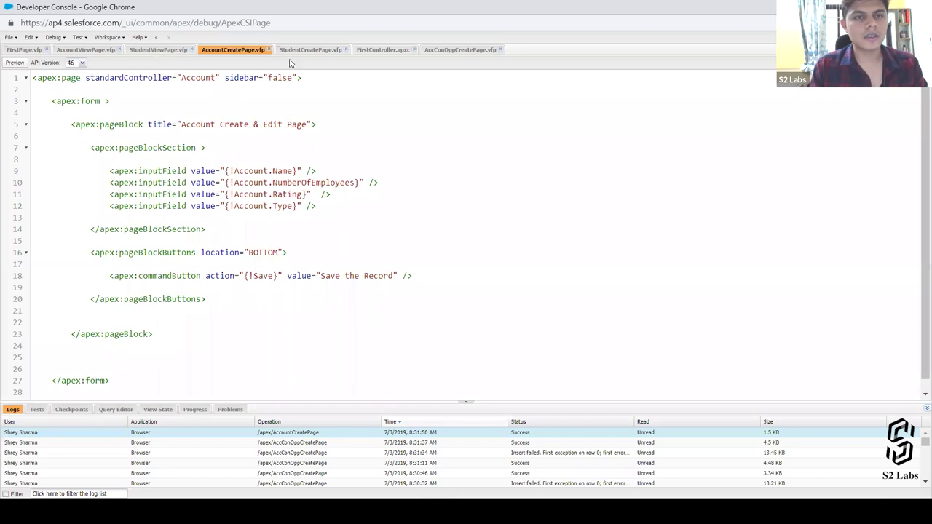
left_click(152, 52)
Step: Preview StudentCreatePage in the browser, closing the duplicate tab
left_click(321, 51)
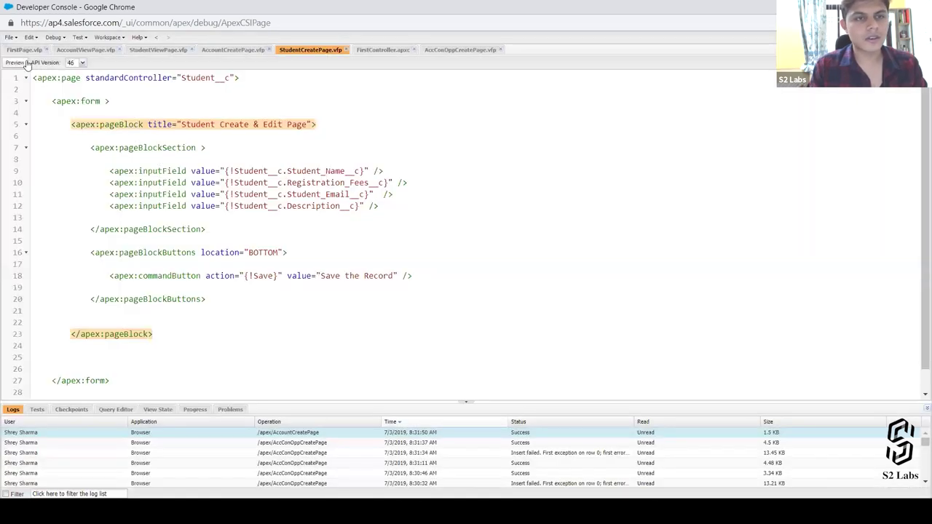
left_click(26, 62)
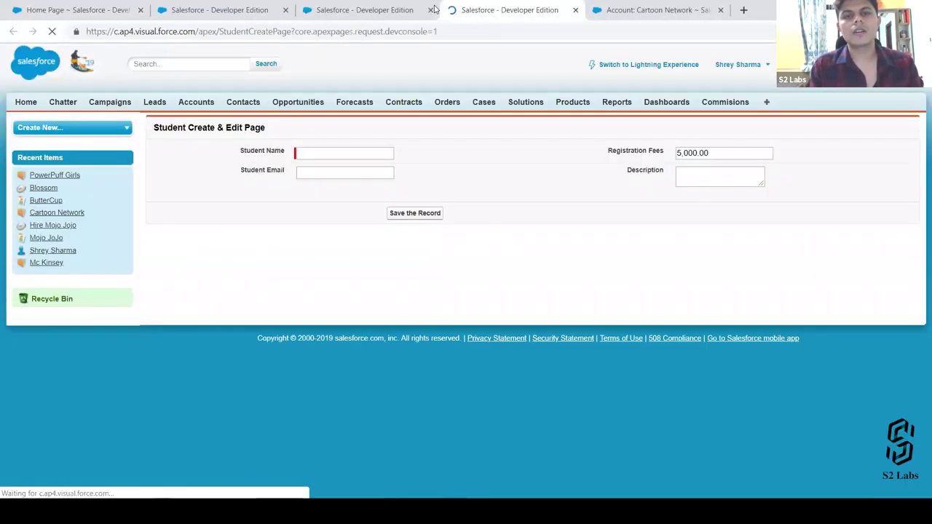
left_click(430, 10)
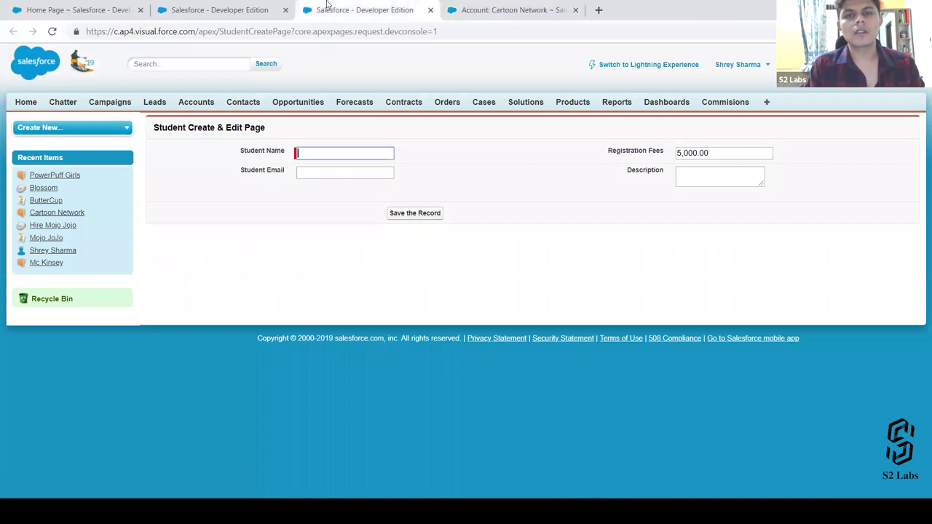
left_click(371, 178)
type("s")
left_click(359, 152)
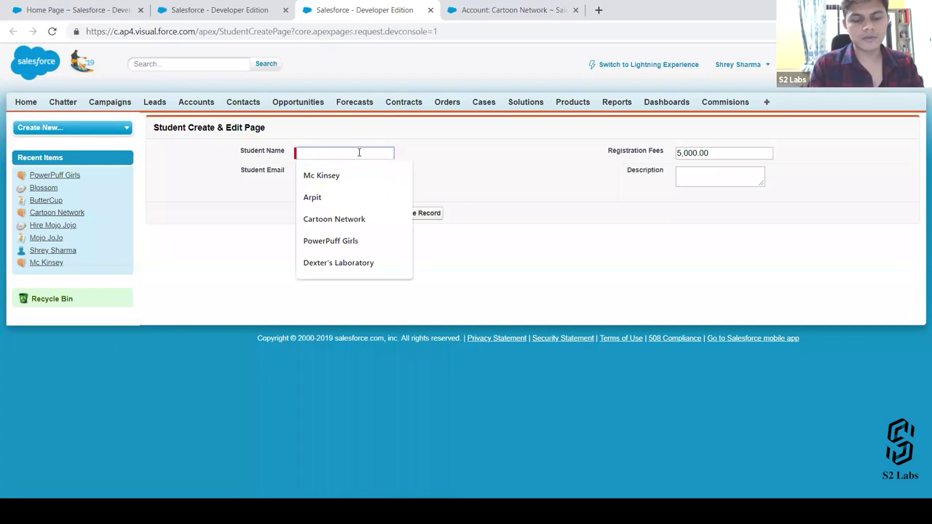
key("Tab")
key("shift+Tab")
key("Right")
type("a")
key("Tab")
type("6000")
key("Tab")
key("Tab")
key("Tab")
left_click(688, 179)
type("efdjfldnf")
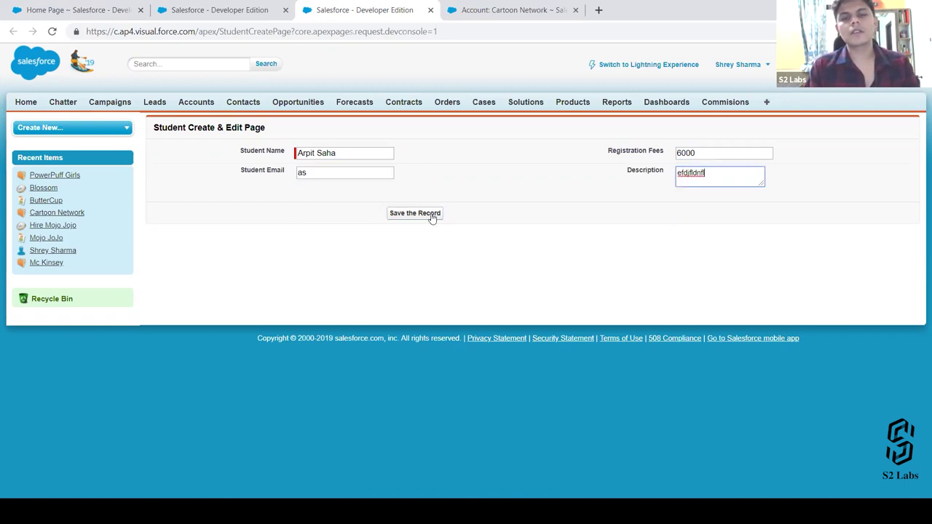
Step: Save the record and select the resulting Invalid Email Address error text
left_click(425, 221)
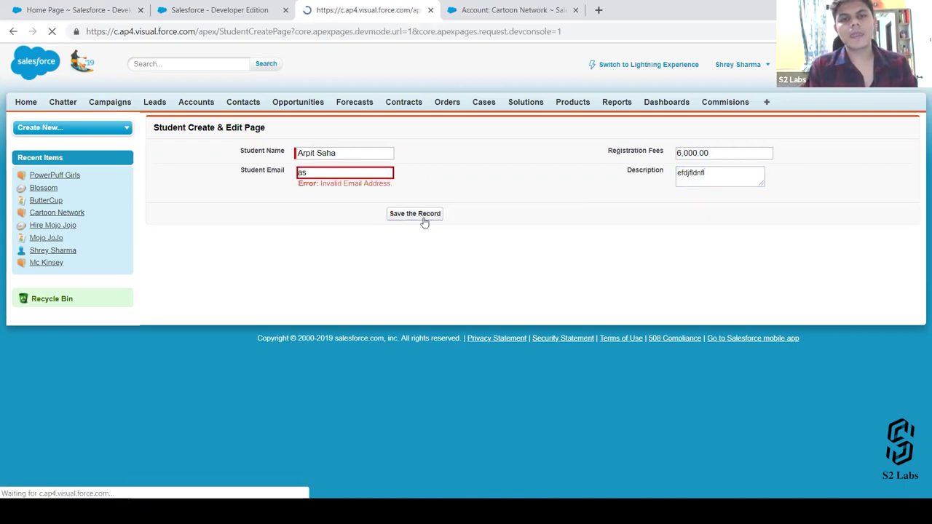
double_click(327, 192)
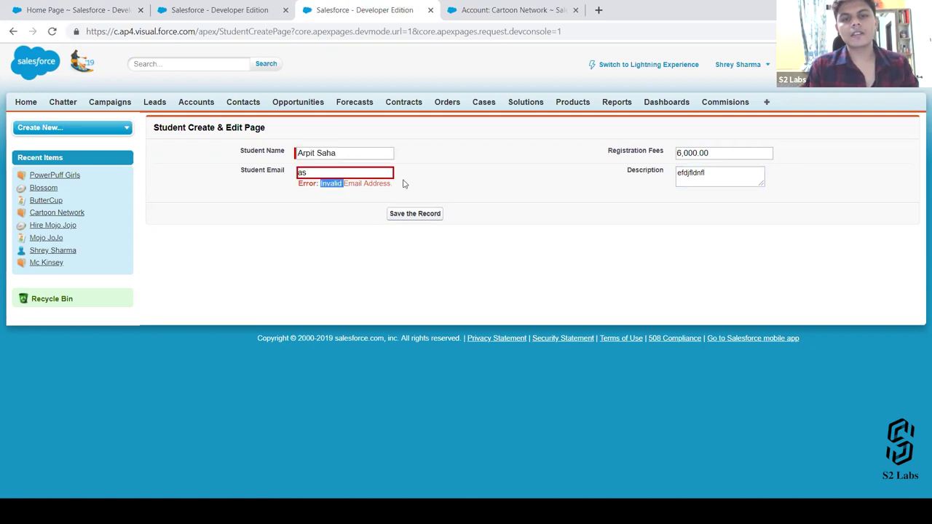
left_click(397, 188)
double_click(396, 184)
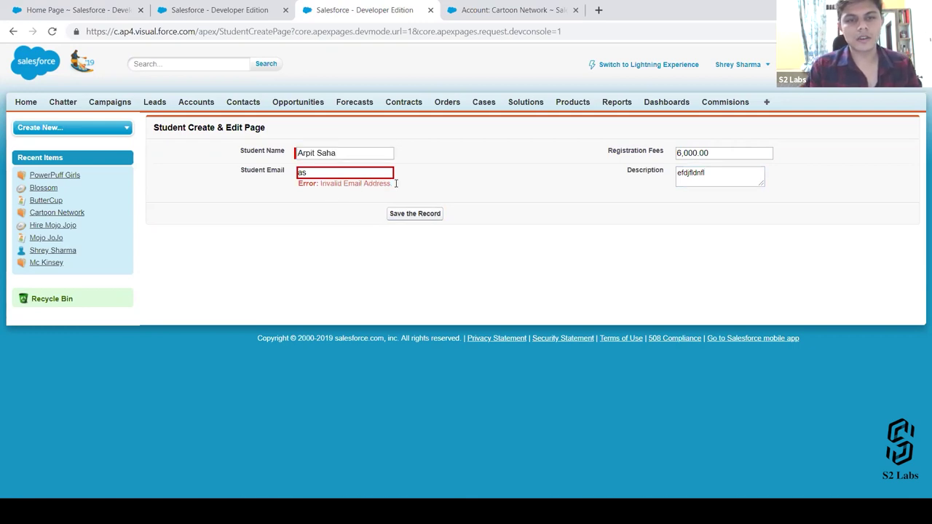
triple_click(396, 184)
left_click(321, 191)
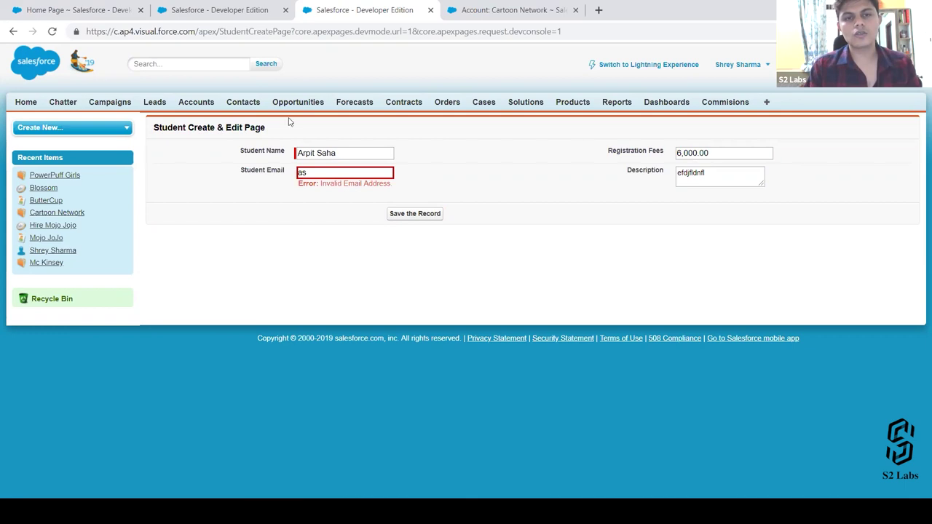
Step: Start an <apex:page tag on a new line after <apex:form> and browse its suggestions
key("alt+Tab")
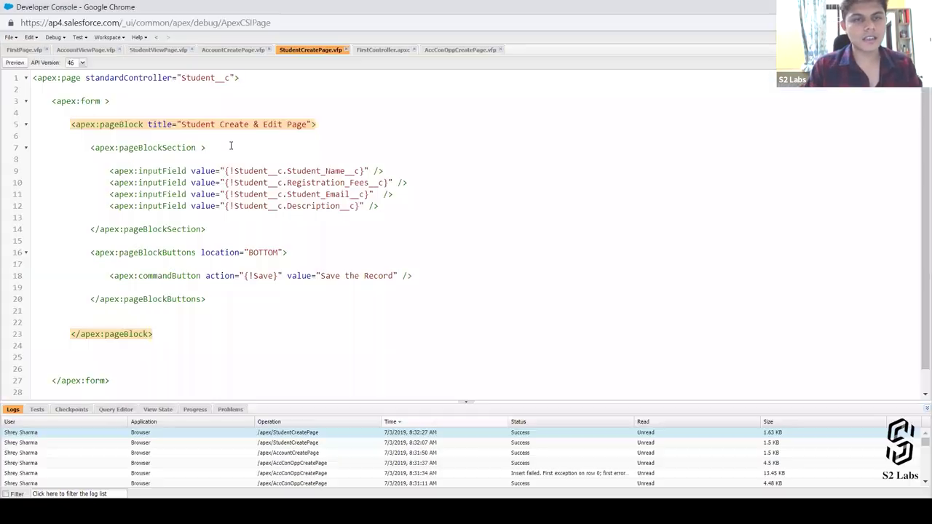
left_click(125, 109)
key("Return")
key("Return")
left_click(124, 109)
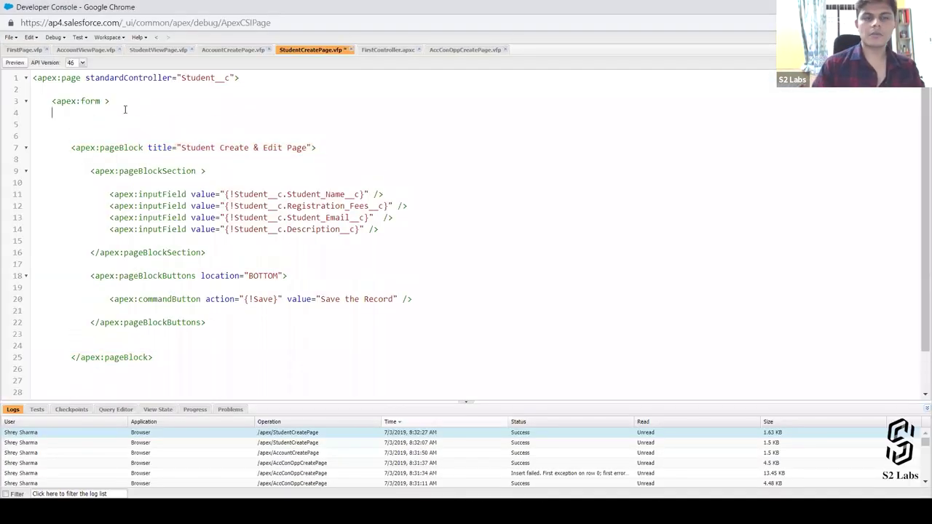
type("<apex:page")
key("Down")
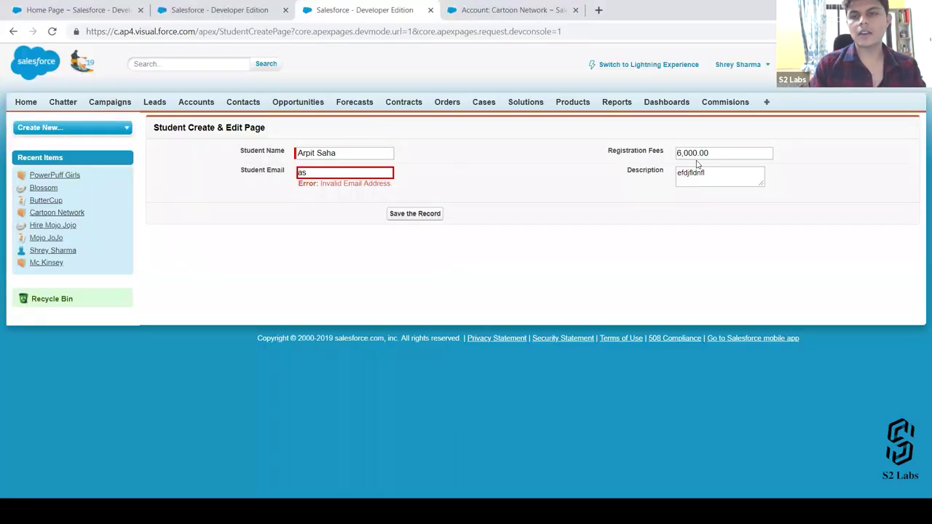
Step: Change the test student's Registration Fees to 100
left_click(697, 159)
key("BackSpace")
key("BackSpace")
key("BackSpace")
type("1")
left_click(338, 171)
key("BackSpace")
key("BackSpace")
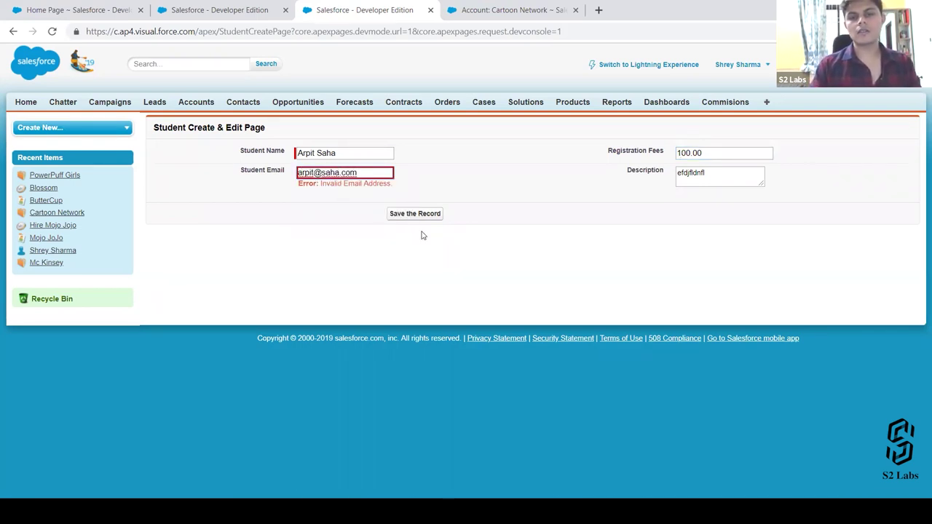
left_click(428, 221)
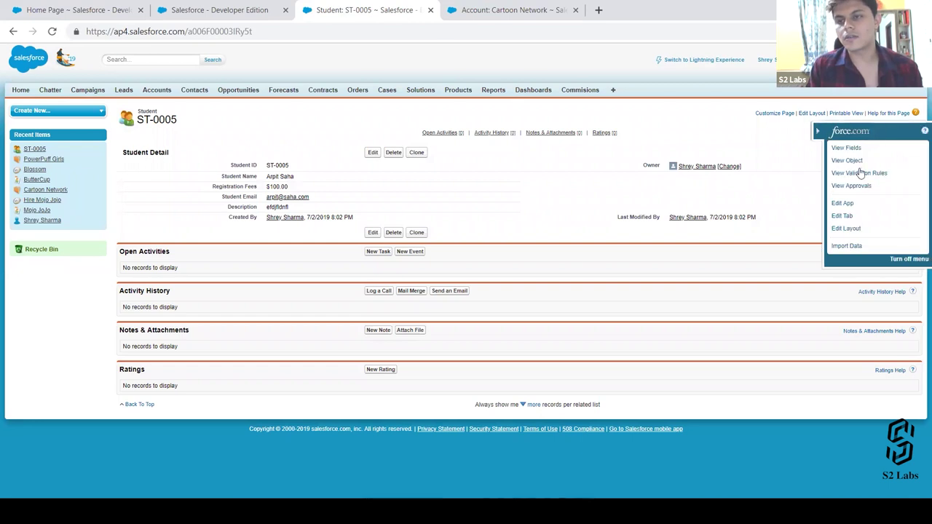
left_click(863, 177)
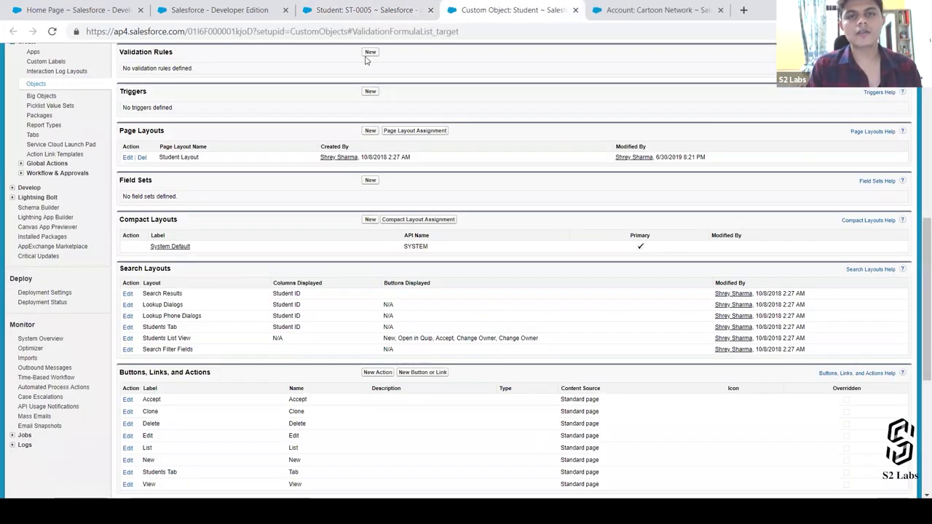
Step: Start a new Student validation rule named RegFeesCheck
left_click(370, 52)
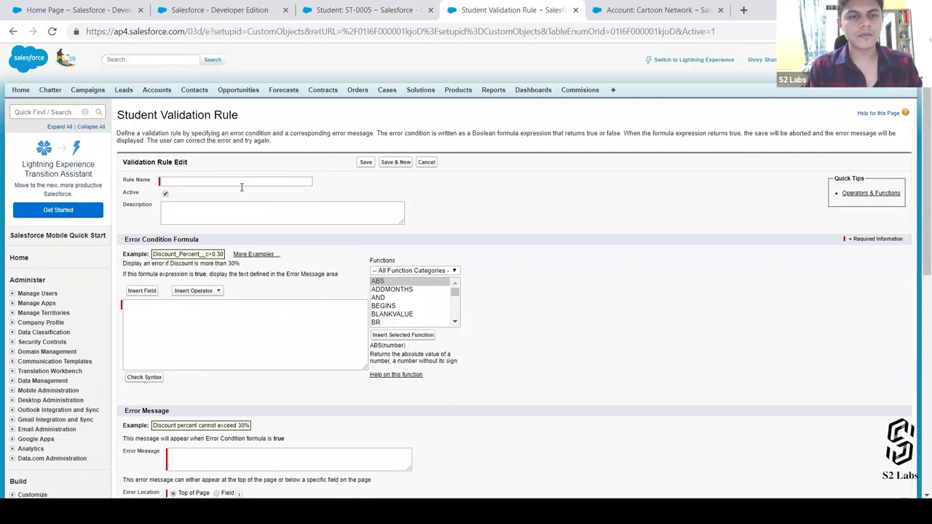
left_click(242, 188)
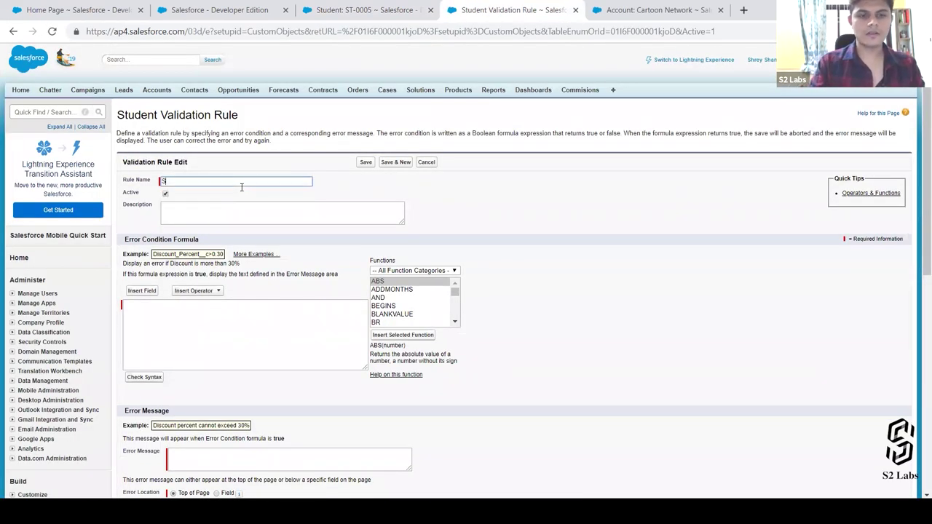
type("RegFeesCheck")
left_click(211, 201)
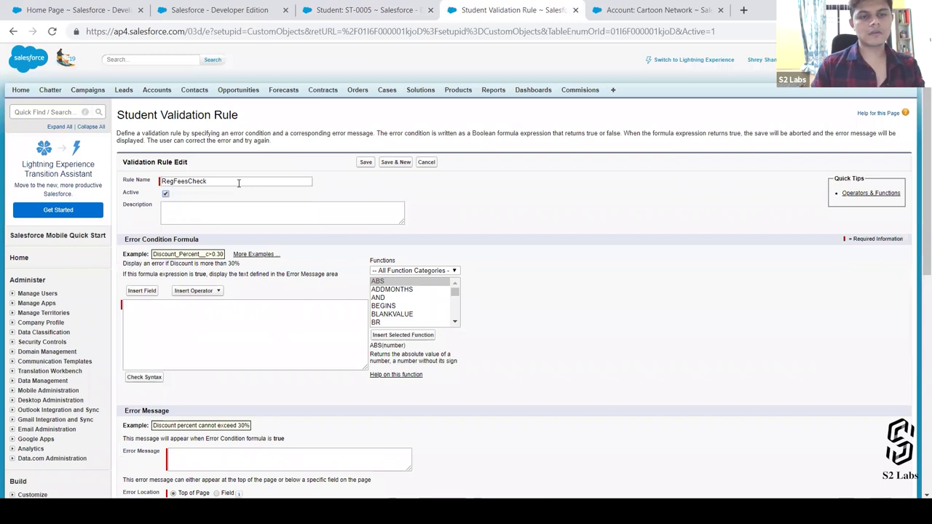
Step: Set the error condition formula to Registration_Fees__c < 5000
left_click(210, 327)
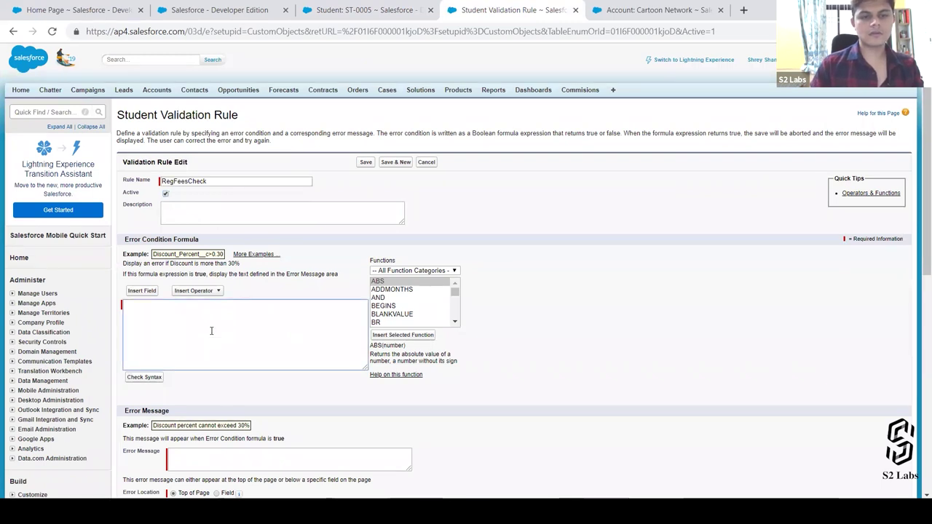
left_click(148, 294)
scroll(364, 285, "down", 3)
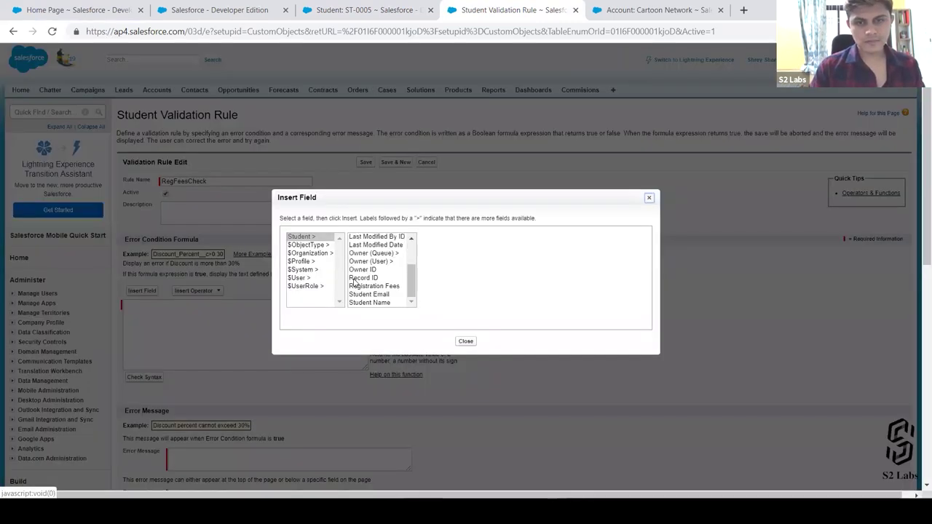
left_click(364, 285)
left_click(458, 293)
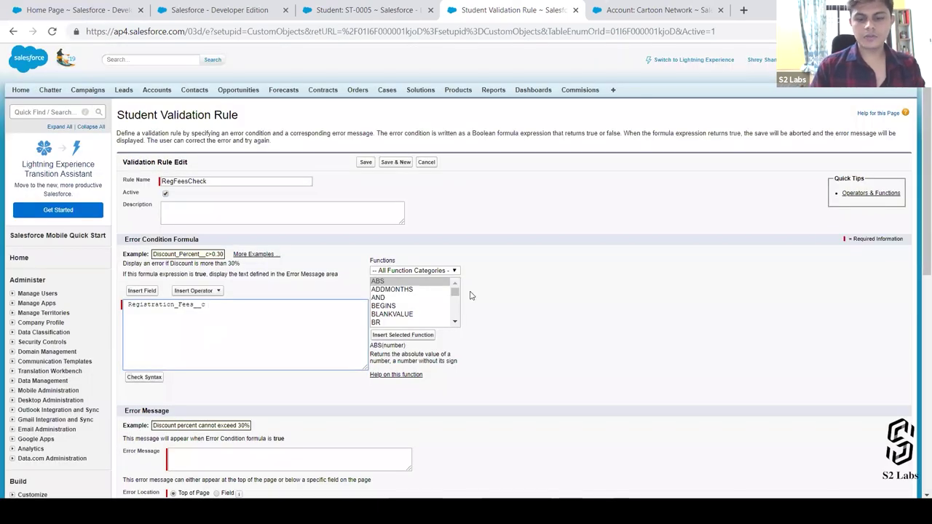
type("< 5000")
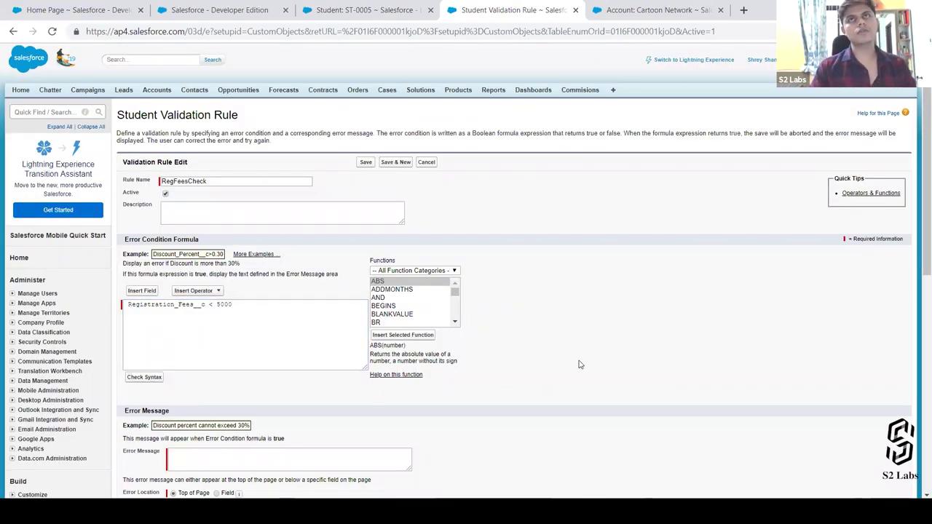
scroll(364, 291, "down", 2)
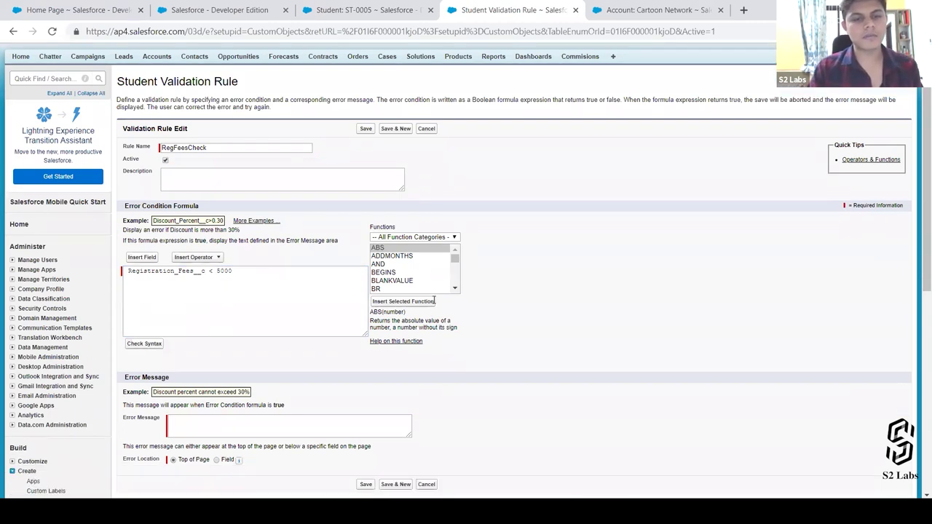
scroll(248, 146, "down", 2)
Step: Save RegFeesCheck with error message 'Registration Fees should be equal to or greater than 5000'
left_click(237, 171)
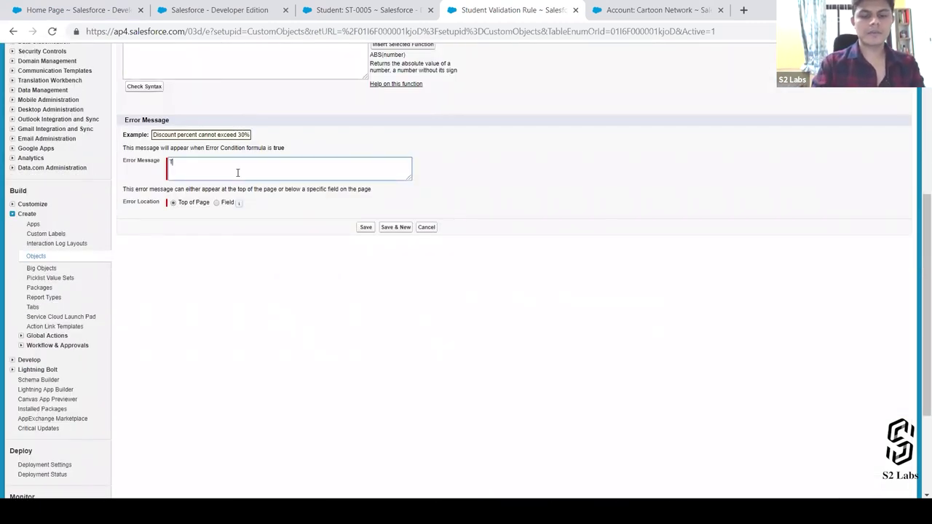
type("Reg")
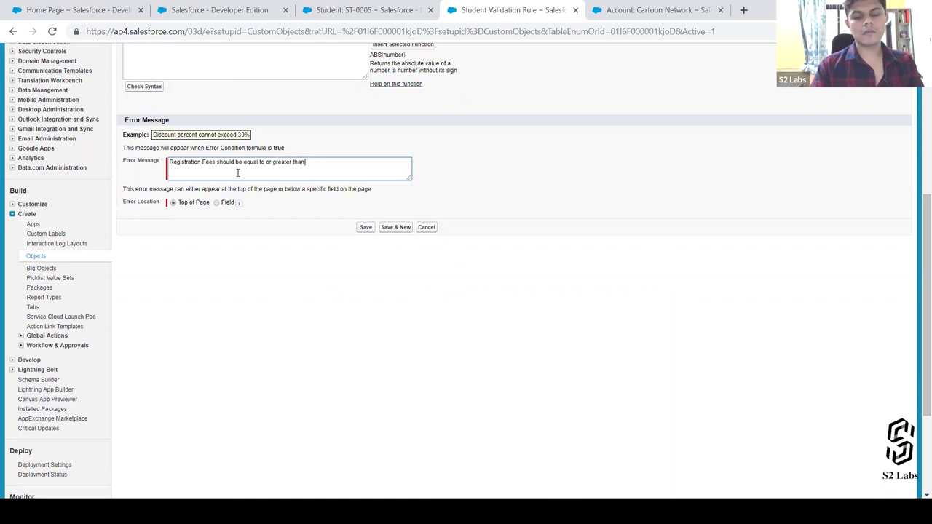
type("000")
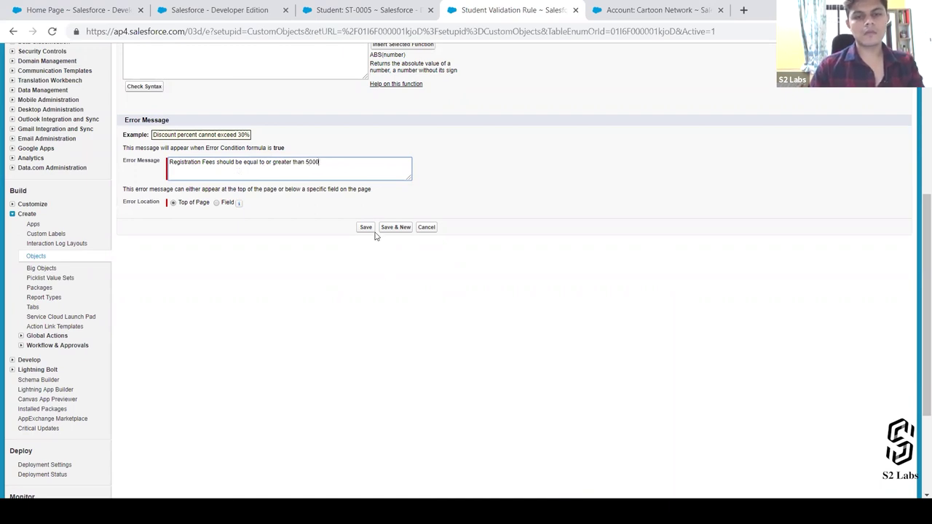
left_click(365, 228)
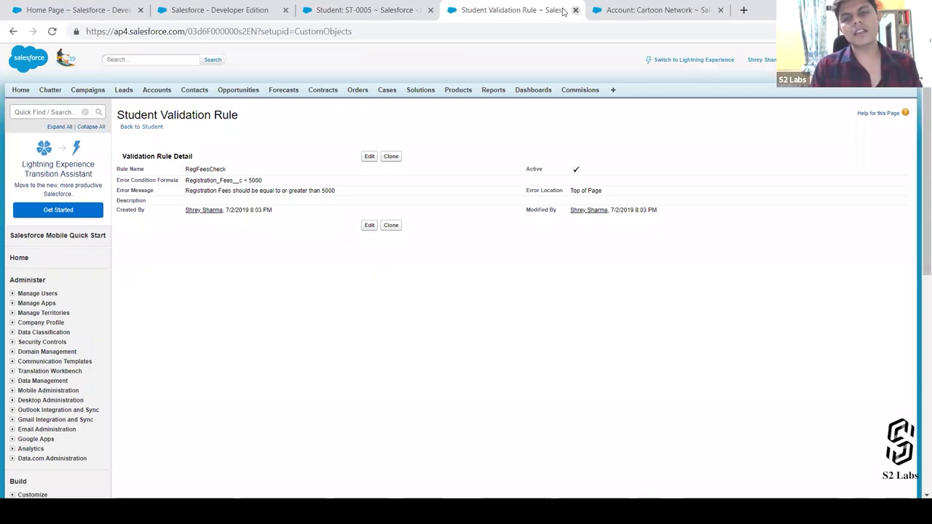
Step: Strip the developer-mode query parameters from the StudentCreatePage address and reload it
left_click(575, 10)
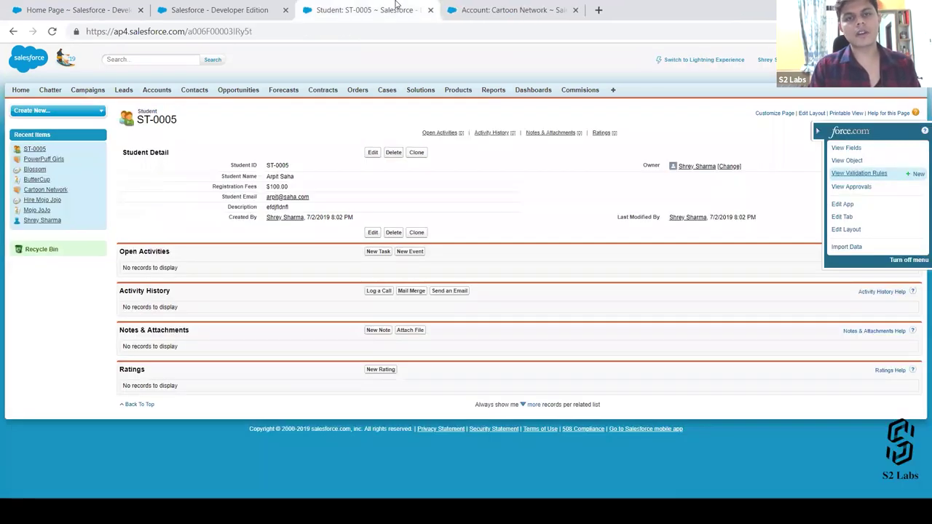
left_click(13, 32)
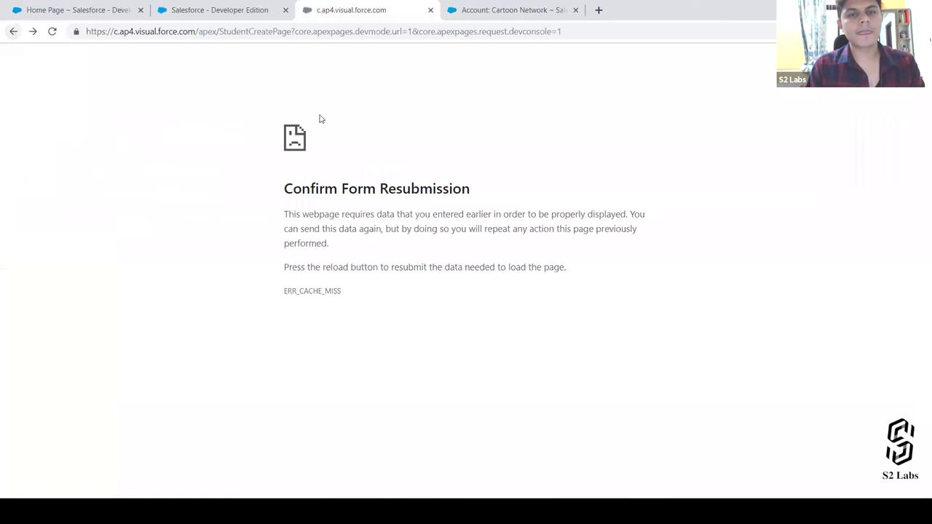
left_click(357, 32)
key("End")
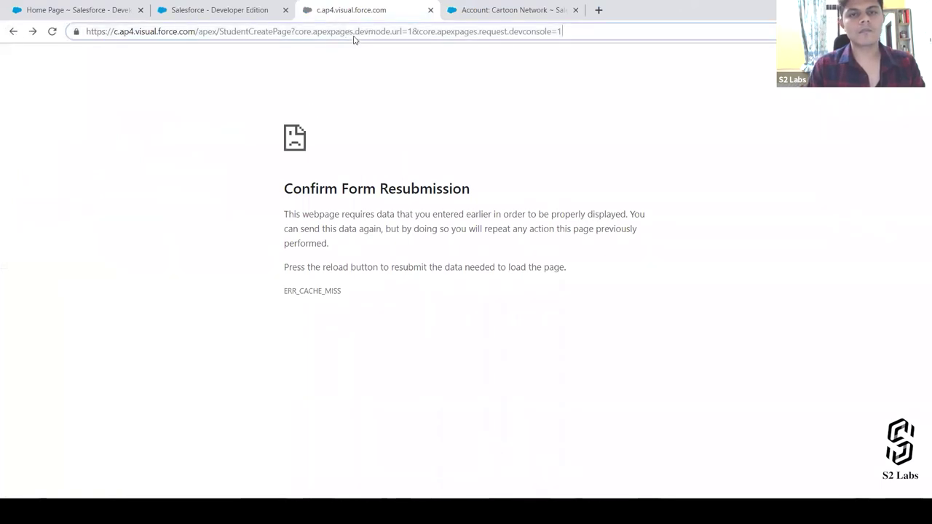
key("ctrl+shift+Left")
key("ctrl+shift+Left")
key("ctrl+shift+Left")
key("ctrl+shift+Left")
key("ctrl+shift+Left")
key("ctrl+shift+Left")
key("ctrl+shift+Left")
key("ctrl+shift+Left")
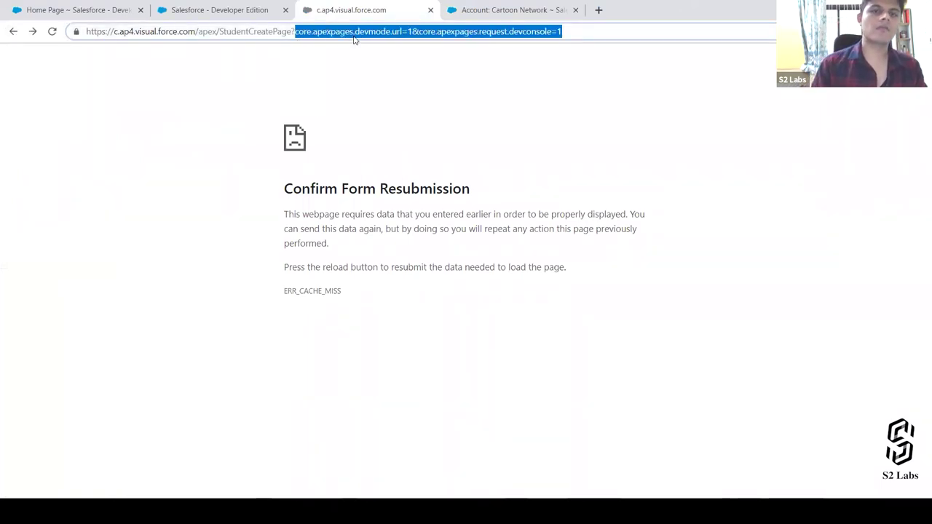
key("ctrl+shift+Left")
key("shift+Right")
key("shift+Right")
key("shift+Right")
key("shift+Right")
key("shift+Right")
key("shift+Right")
key("shift+Right")
key("shift+Right")
key("shift+Right")
key("shift+Right")
key("shift+Right")
key("shift+Right")
key("shift+Right")
key("shift+Right")
key("shift+Right")
key("Delete")
key("Return")
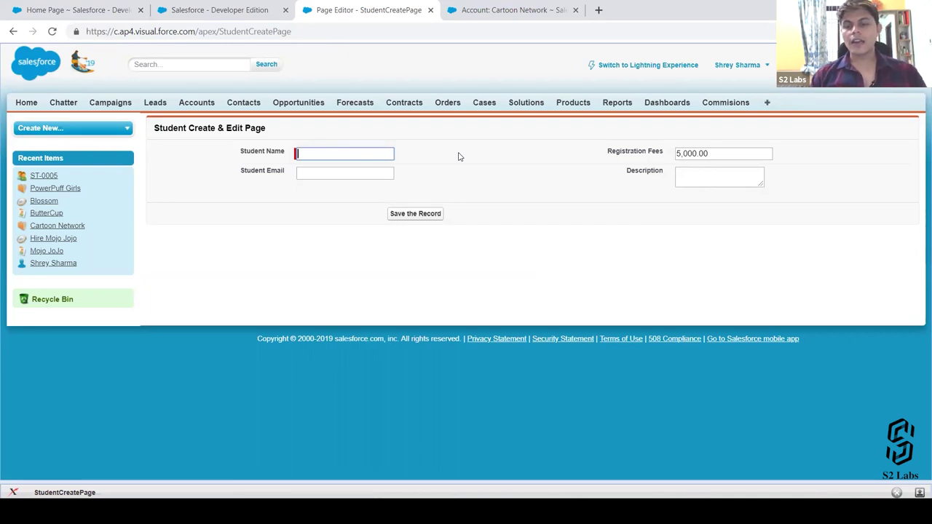
left_click(335, 163)
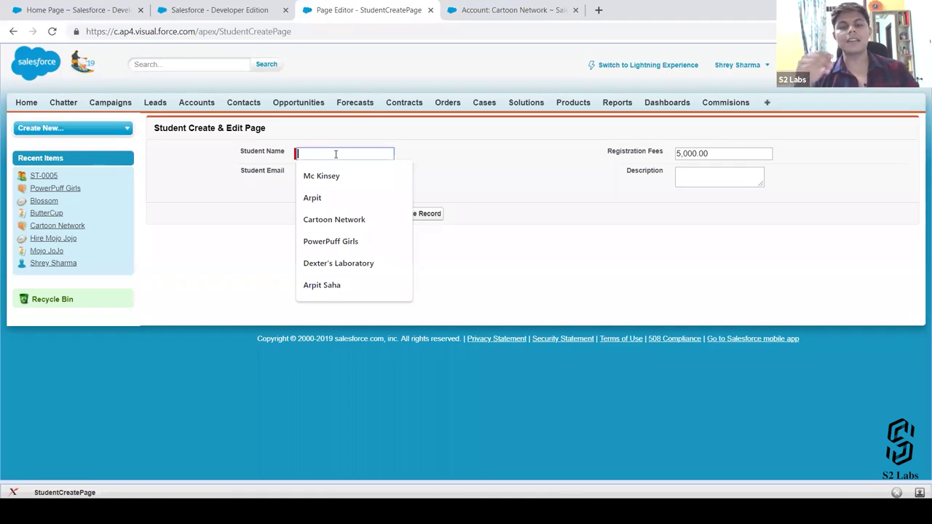
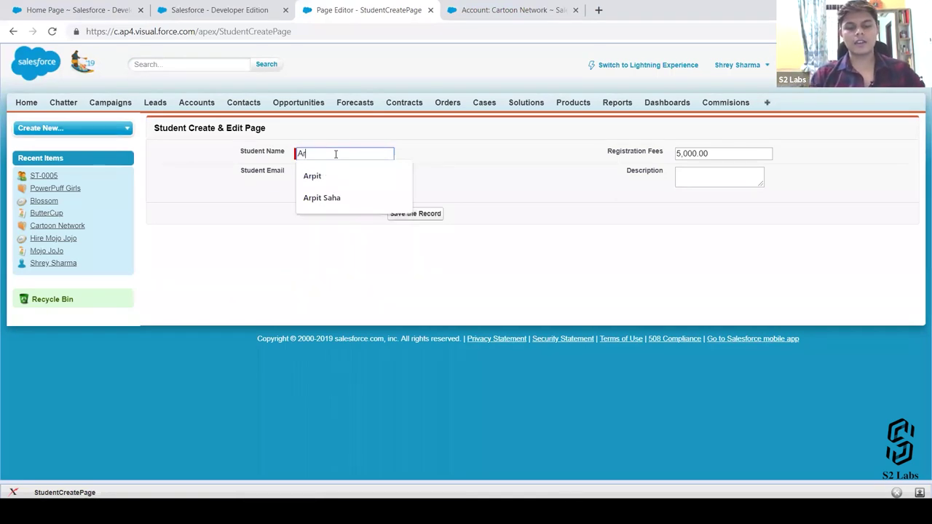
key("Tab")
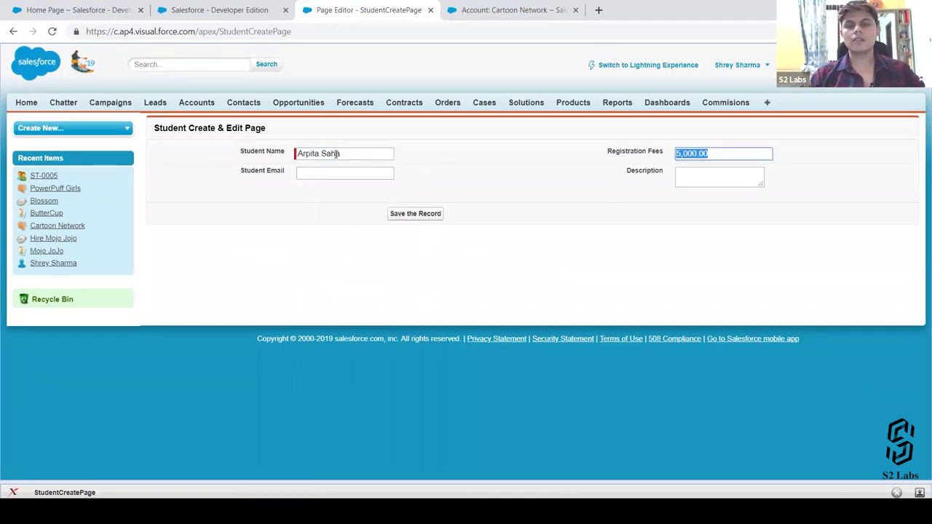
type("300")
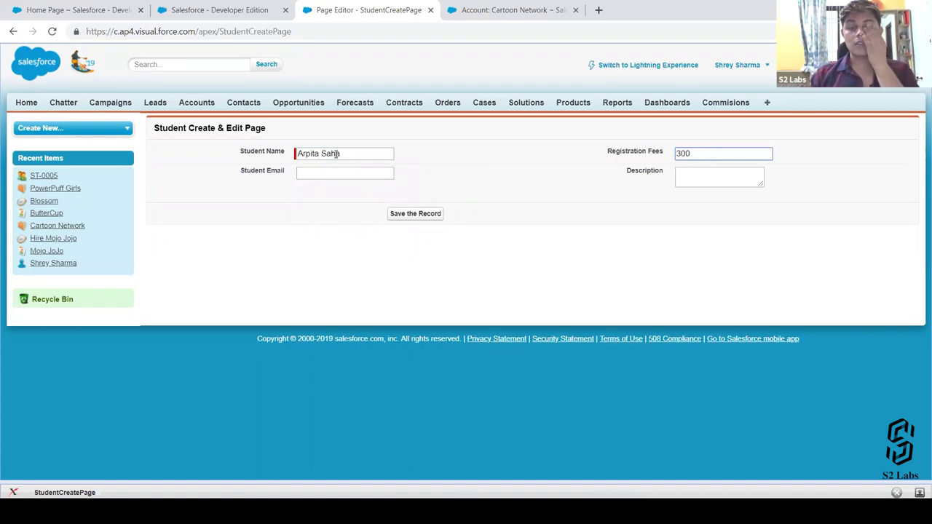
left_click(376, 169)
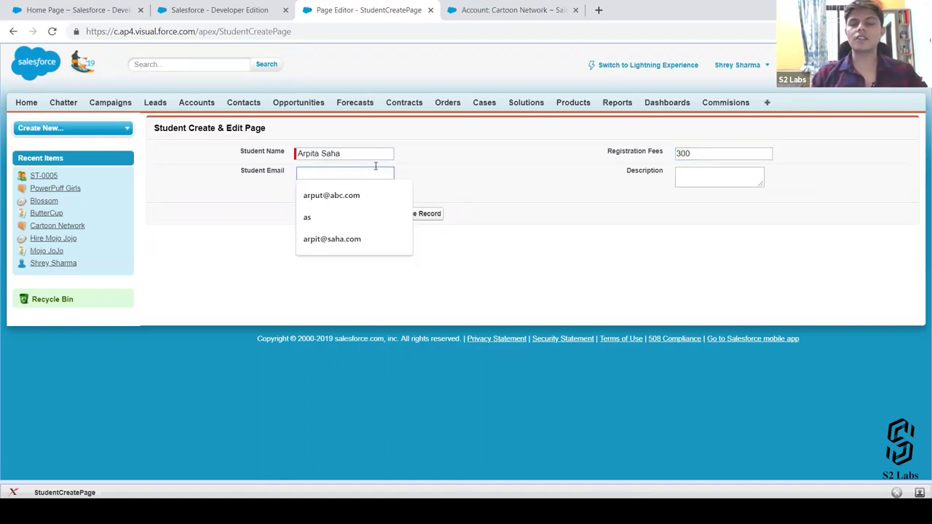
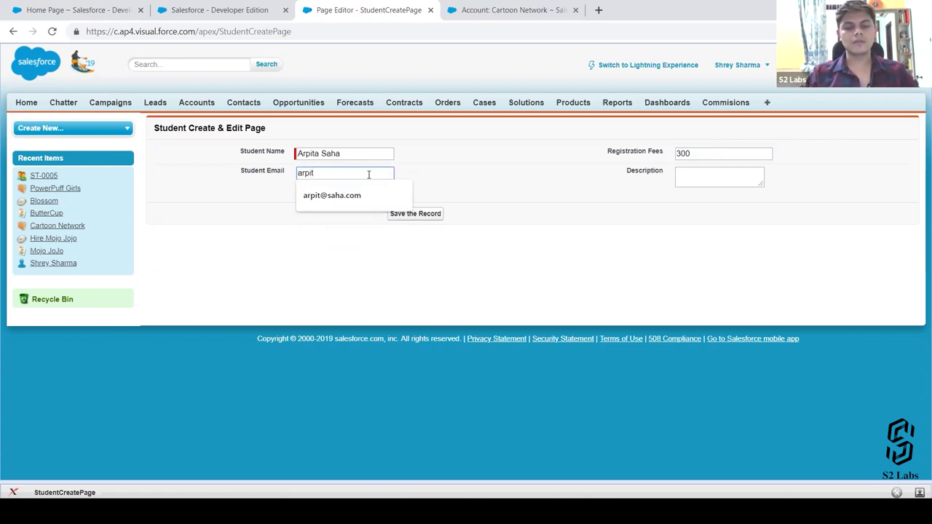
left_click(692, 178)
type("dkfndfk")
left_click(426, 217)
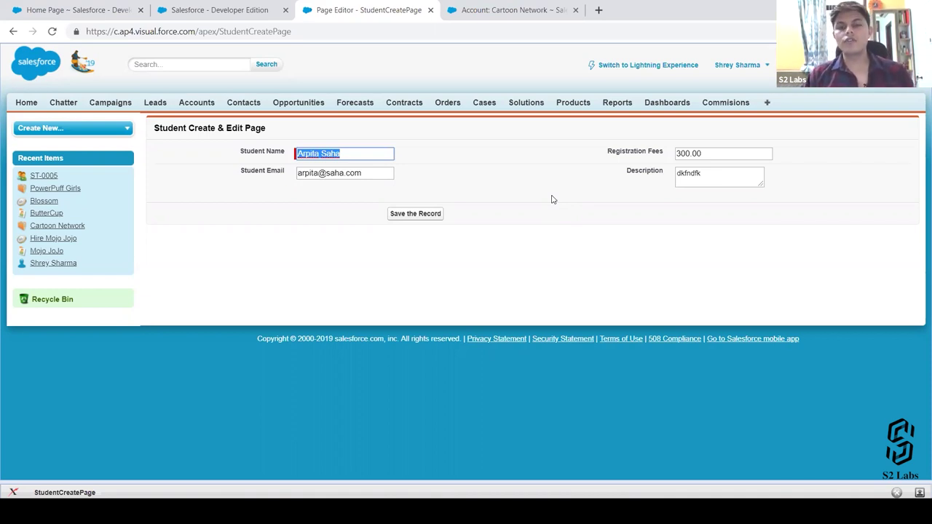
key("alt+Tab")
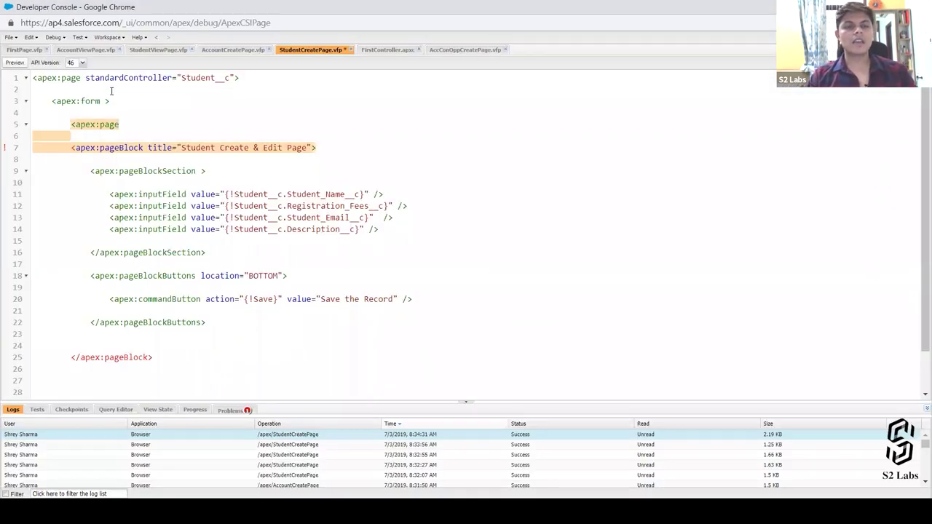
Step: Insert an apex:pageMessages tag pair into the StudentCreatePage markup and save it
type("Me")
key("Down")
key("Return")
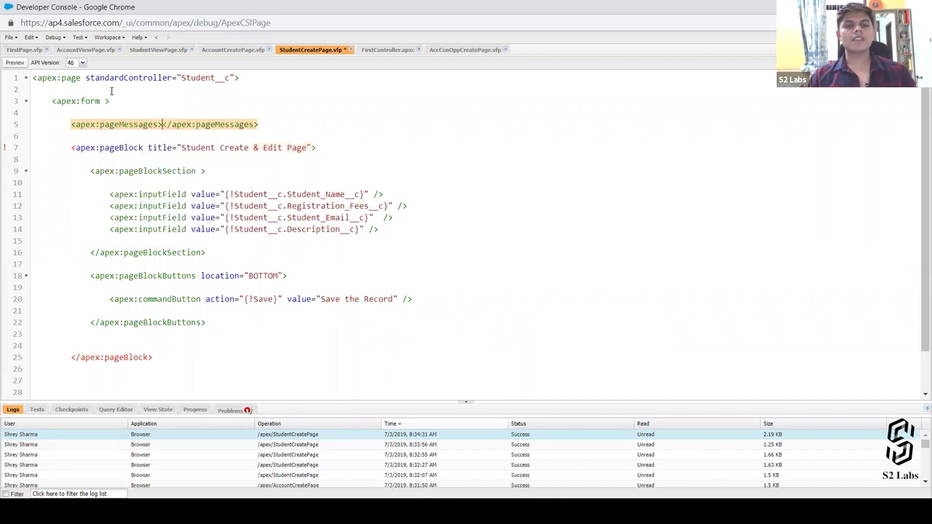
key("Return")
key("Return")
key("ctrl+s")
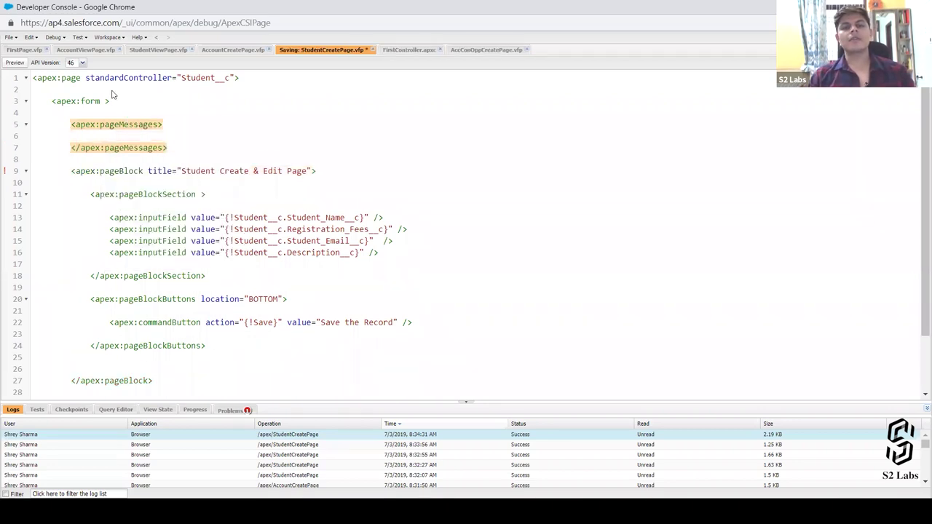
key("alt+Tab")
key("alt+Tab")
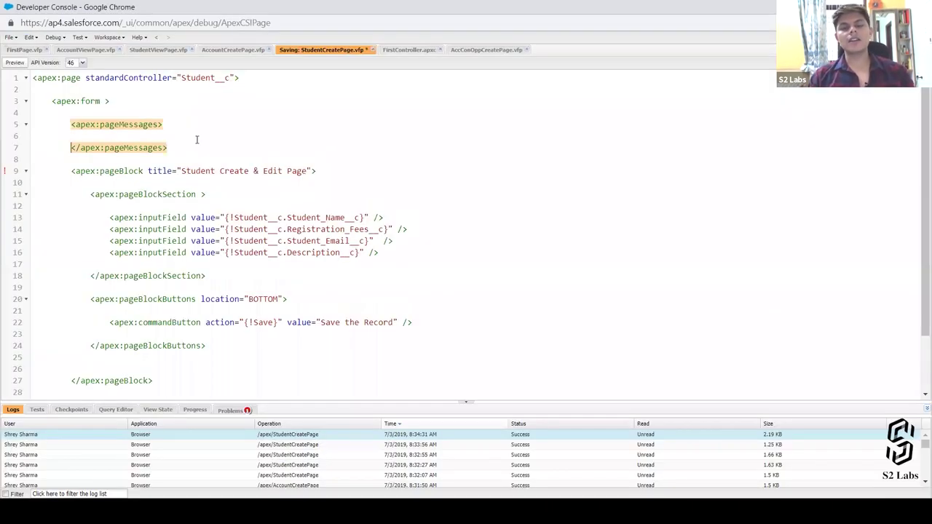
key("alt+Tab")
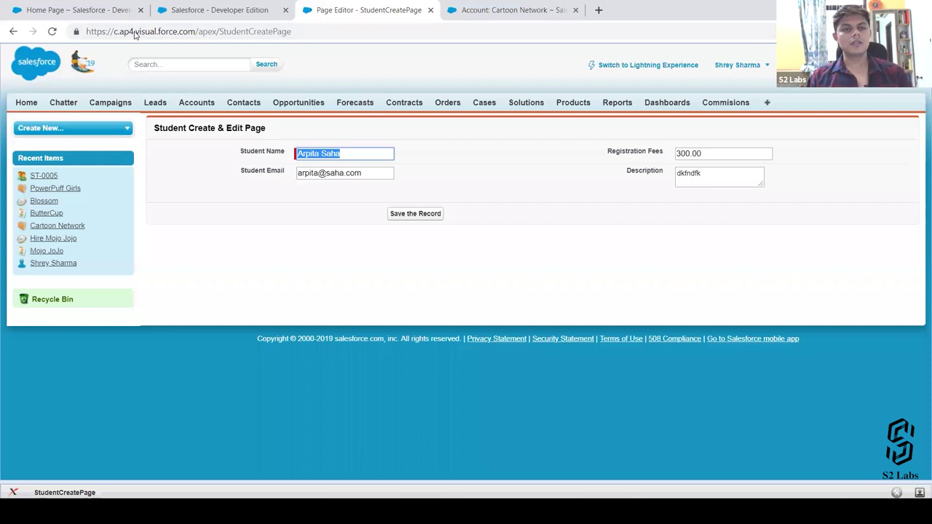
key("alt+Tab")
key("alt+Tab")
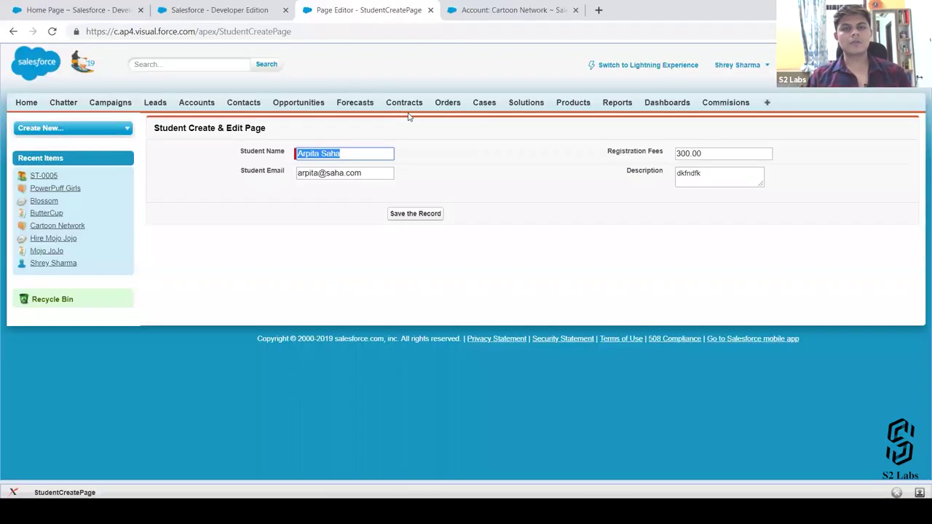
key("F5")
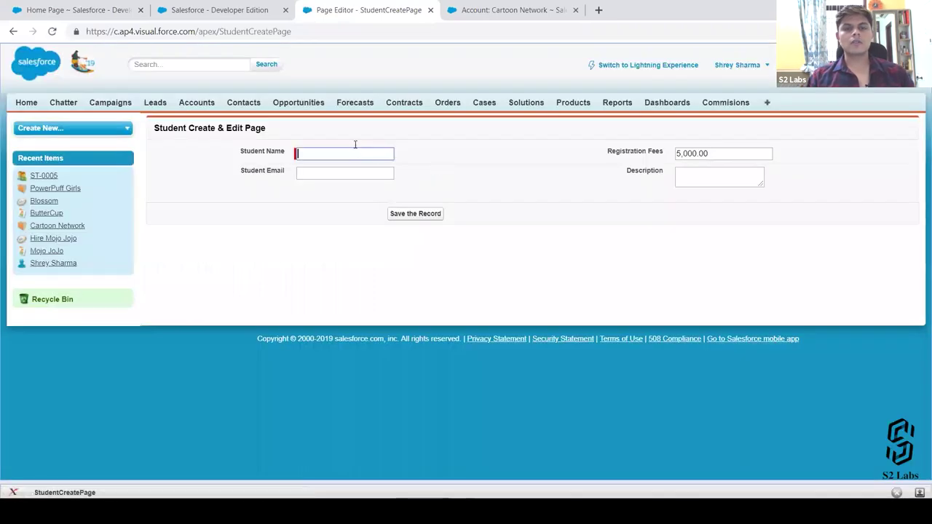
left_click(355, 145)
key("Tab")
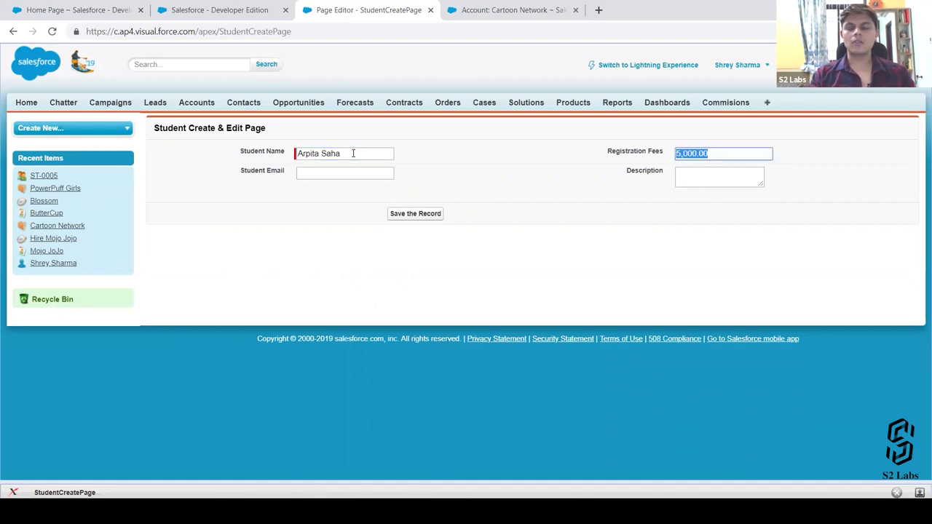
type("300")
Step: Complete email and description, submit, and highlight the fees-below-5000 error message
key("Tab")
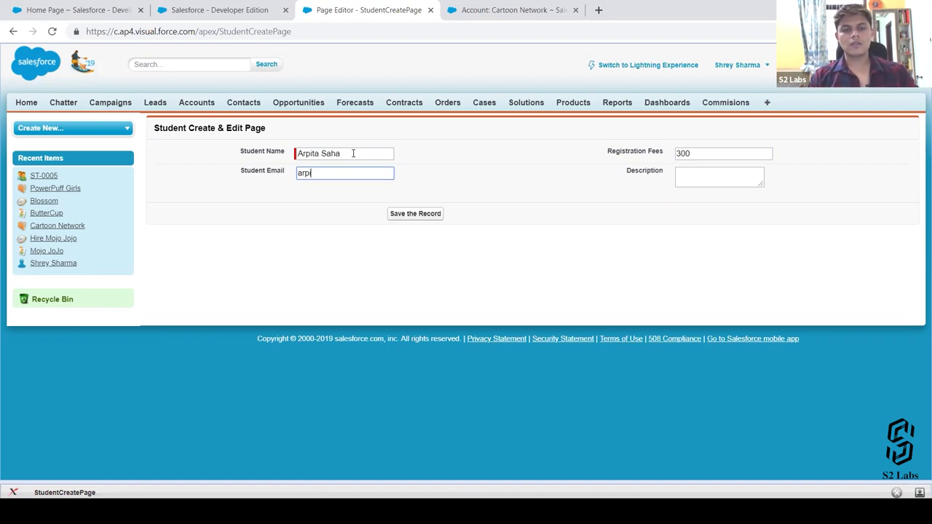
type("@saha.com")
key("Tab")
type("lfbsdkfds")
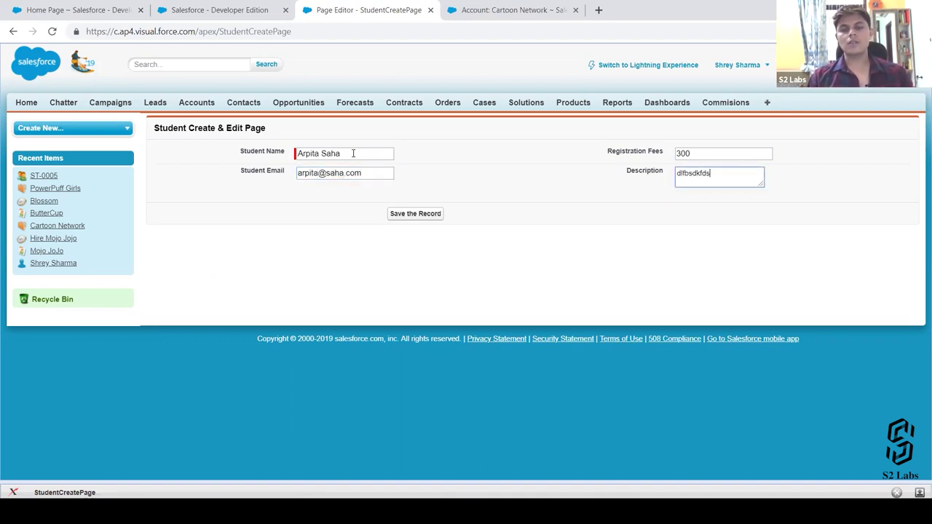
left_click(425, 215)
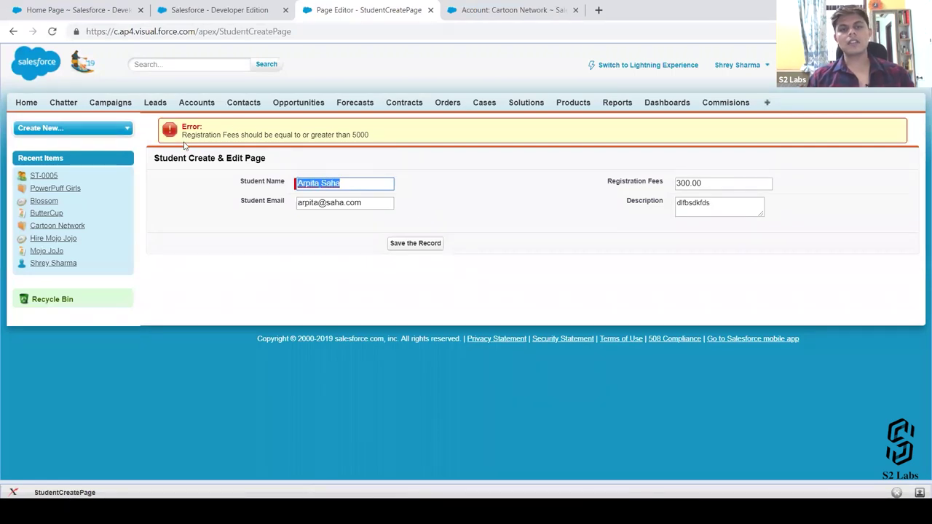
left_click_drag(182, 139, 376, 143)
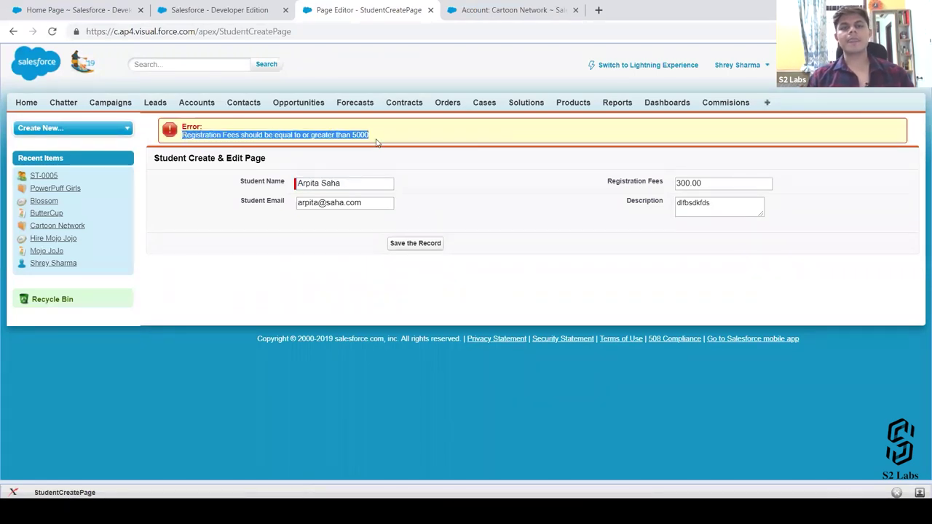
left_click(412, 135)
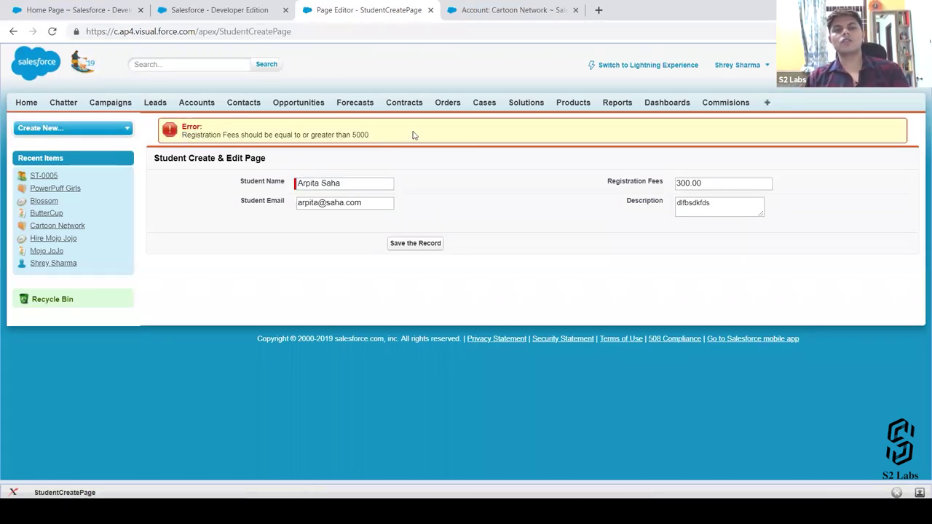